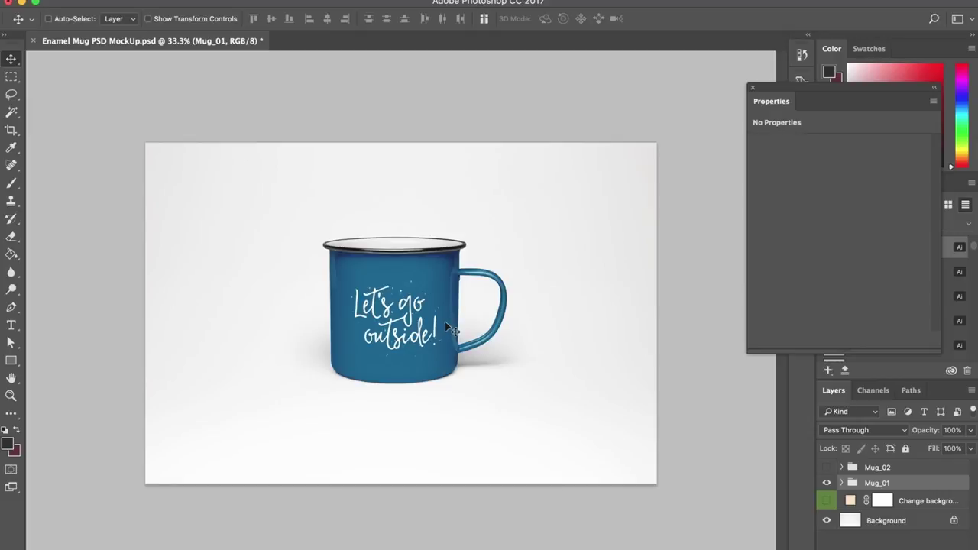
Step: Switch to Illustrator and create a new 14 x 16 inch portrait document in CMYK Color
key("super+plus")
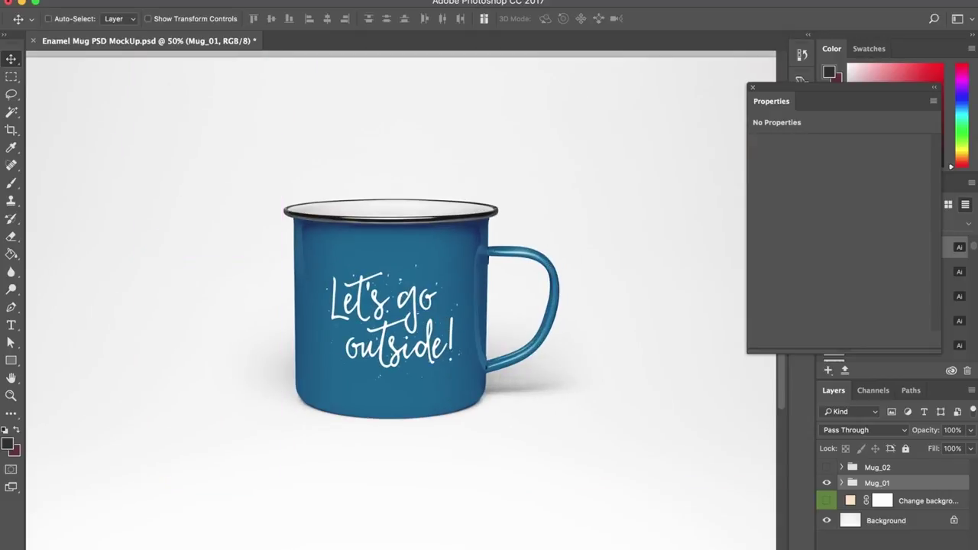
left_click(372, 538)
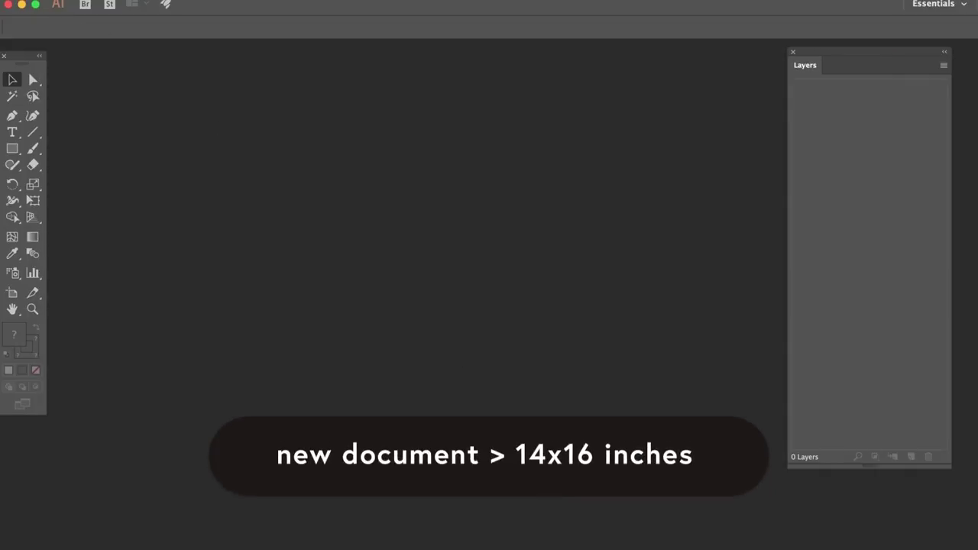
left_click(115, 0)
left_click(126, 3)
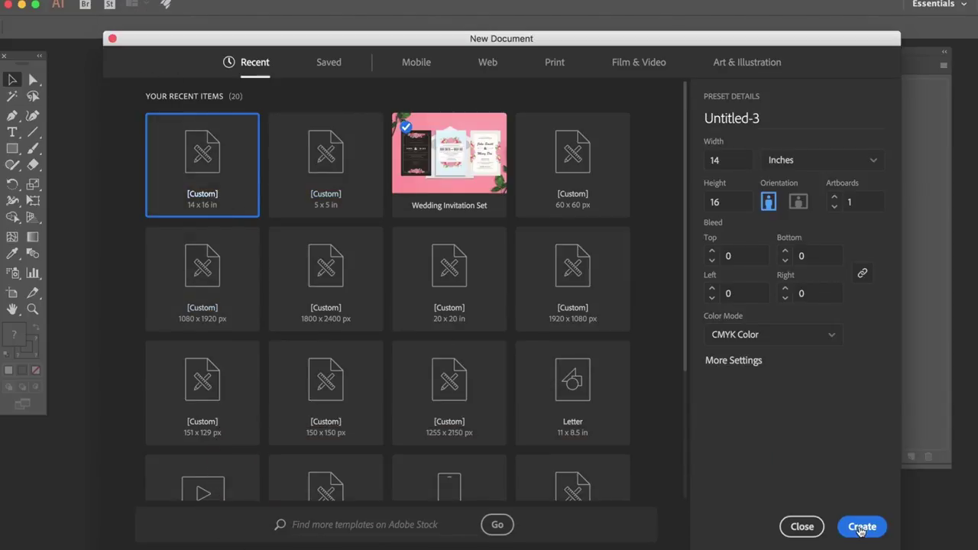
left_click(861, 527)
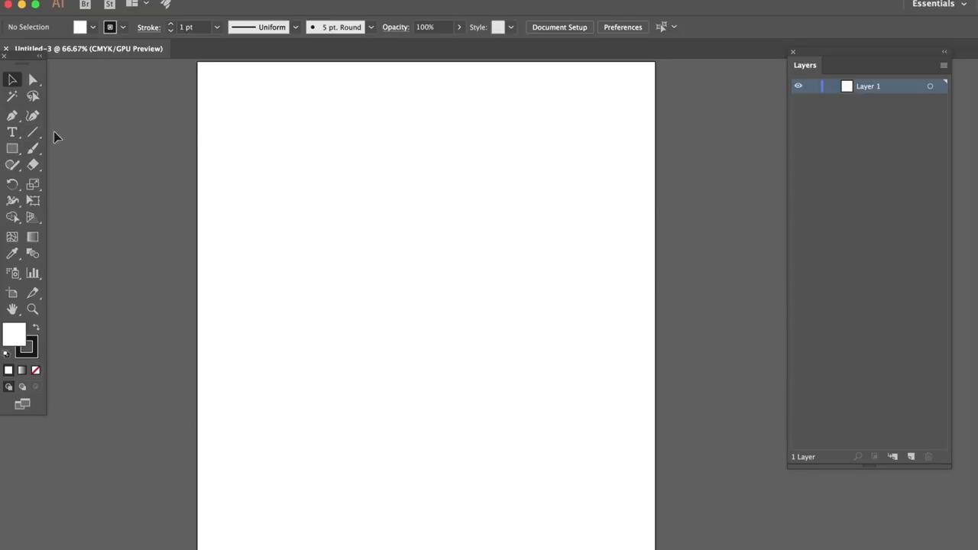
Step: Draw a shallow, left-bowing Pen tool curve about 5.8 in tall, starting at the artboard's center and ending directly above it
left_click(12, 116)
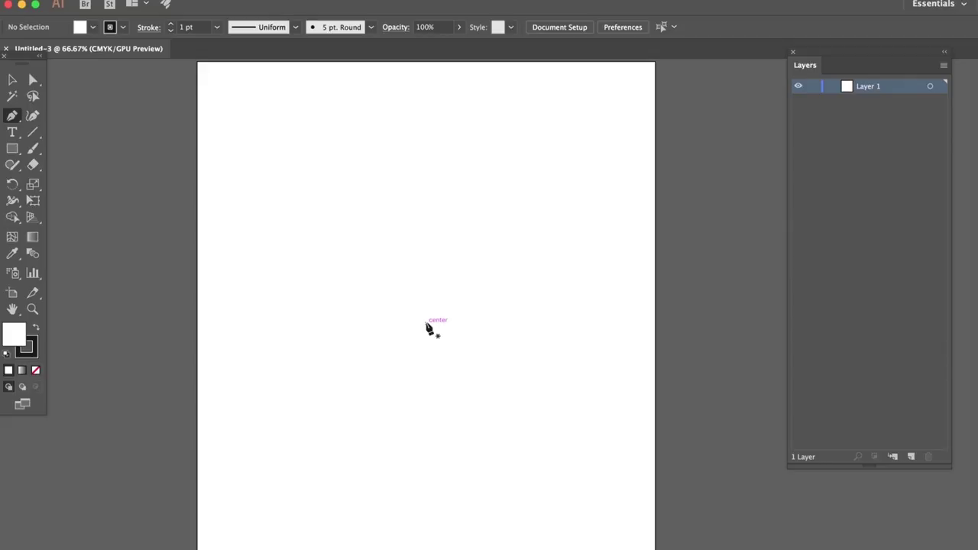
left_click(425, 324)
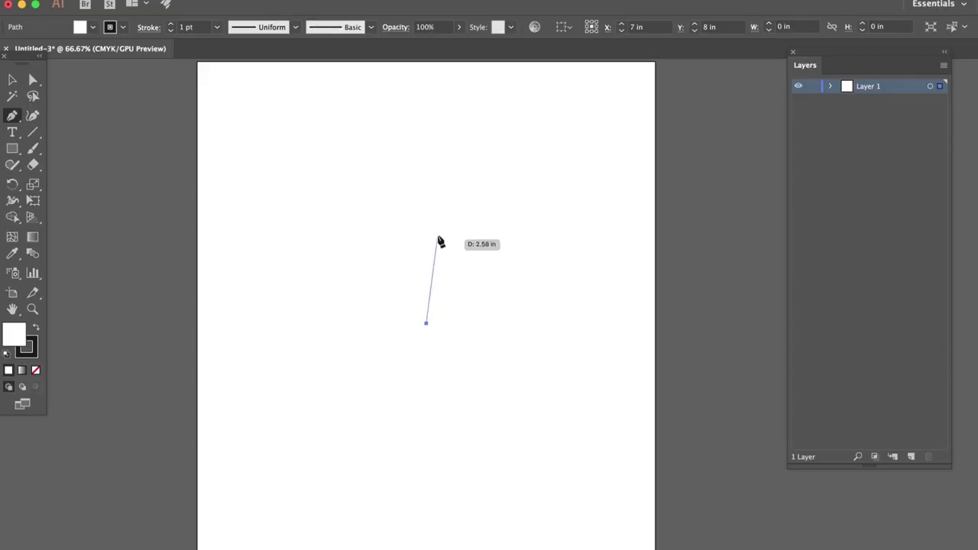
scroll(430, 229, "up", 2)
left_click(424, 192)
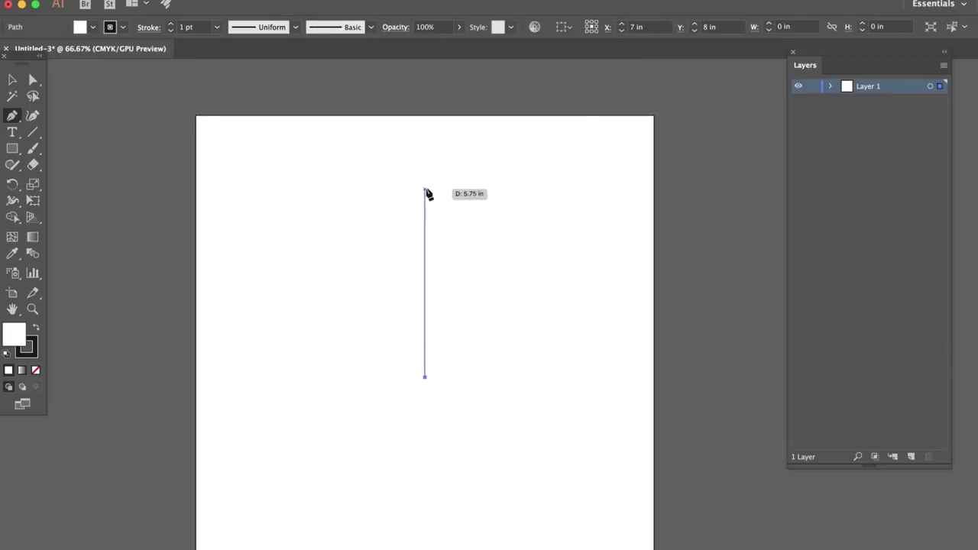
left_click_drag(455, 160, 463, 82)
Step: Set the curve's stroke weight to 8 pt
left_click(12, 80)
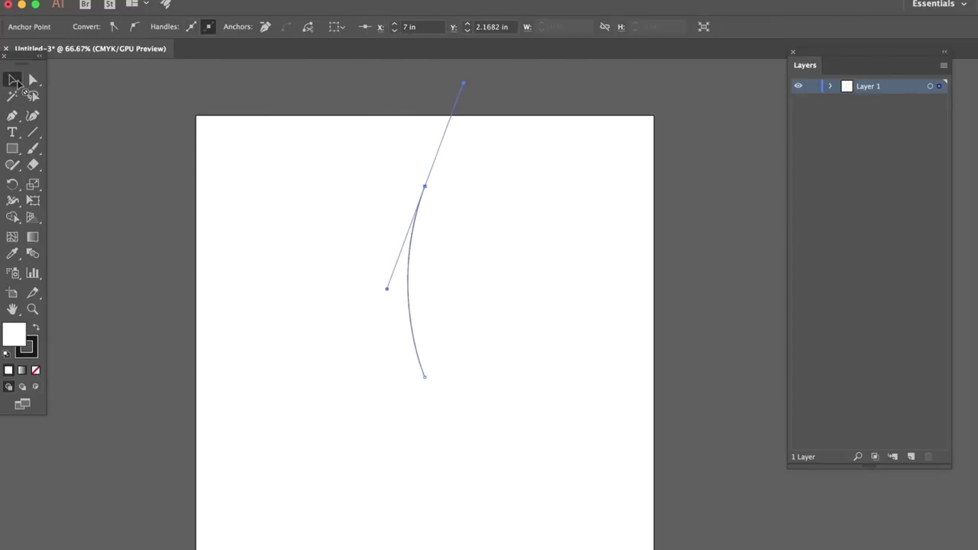
left_click(425, 191)
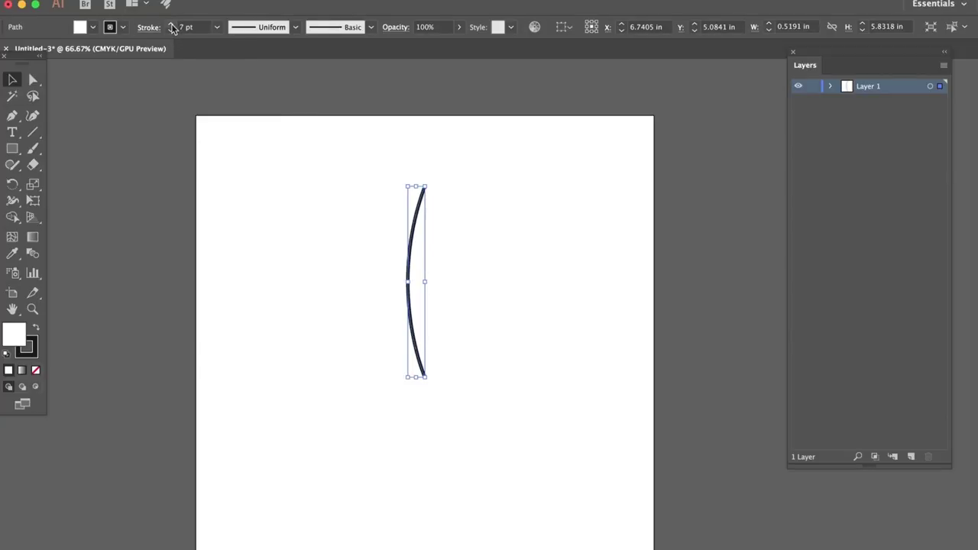
left_click(321, 140)
left_click_drag(332, 143, 404, 197)
Step: Duplicate the curve horizontally a short distance to its right
key("super+equal")
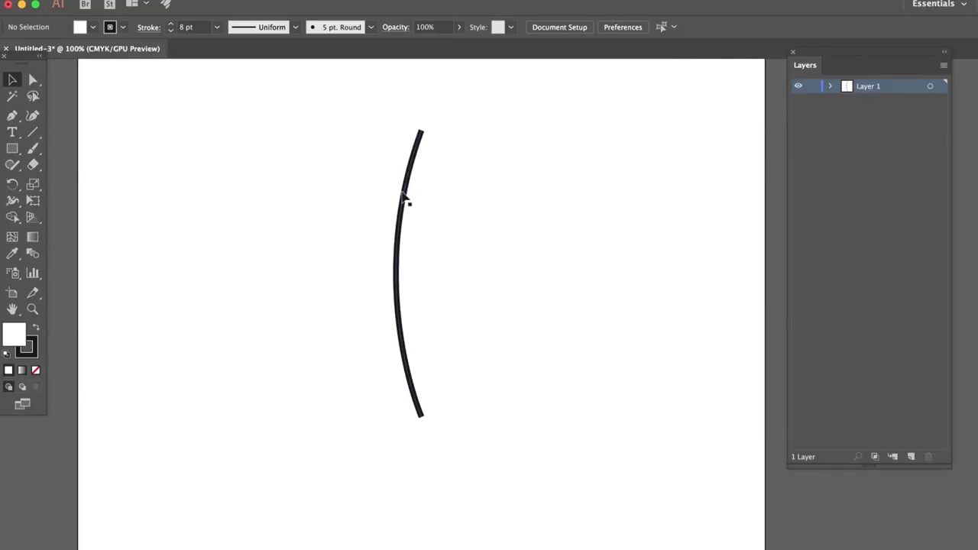
left_click(403, 197)
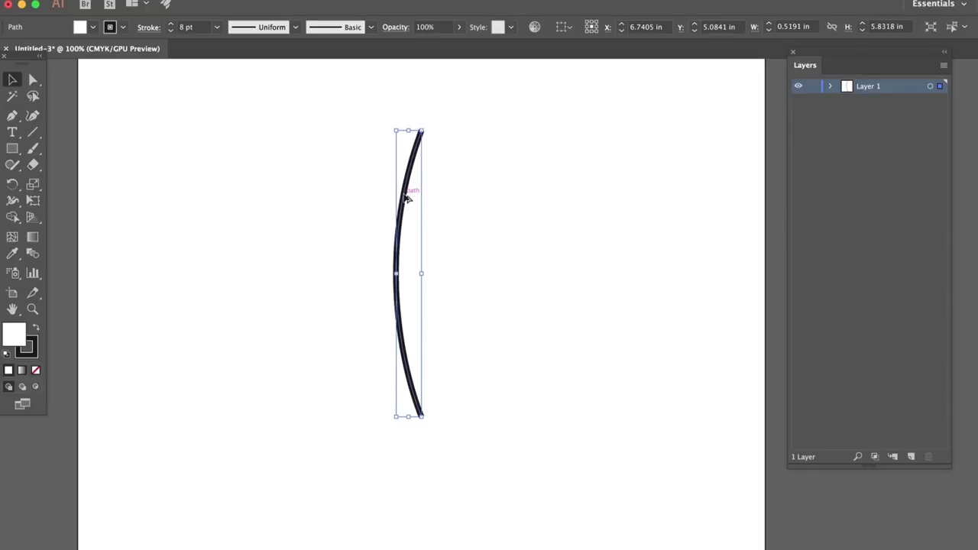
left_click_drag(406, 197, 441, 200)
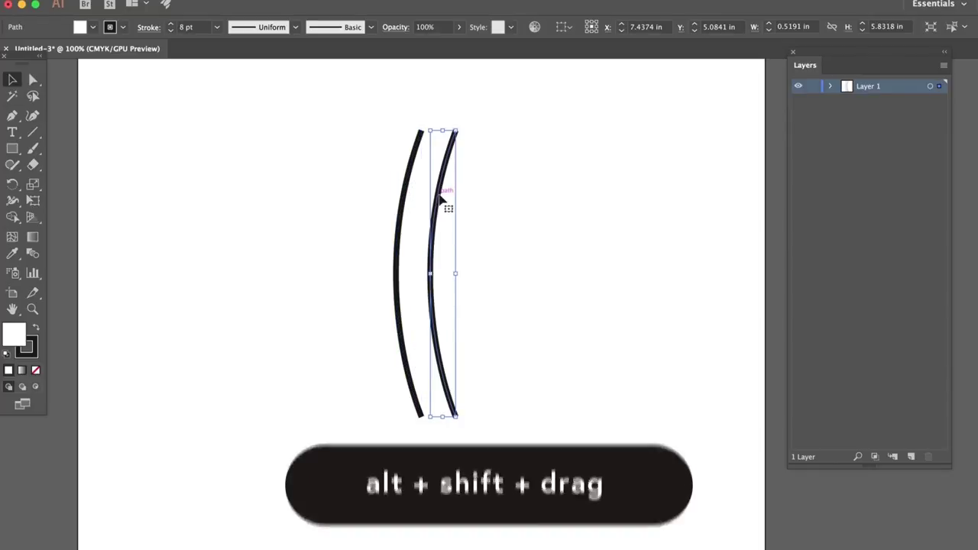
Step: Reflect the duplicated curve across the vertical axis and shift it left until its ends meet the original curve's ends
right_click(441, 200)
mouse_move(489, 390)
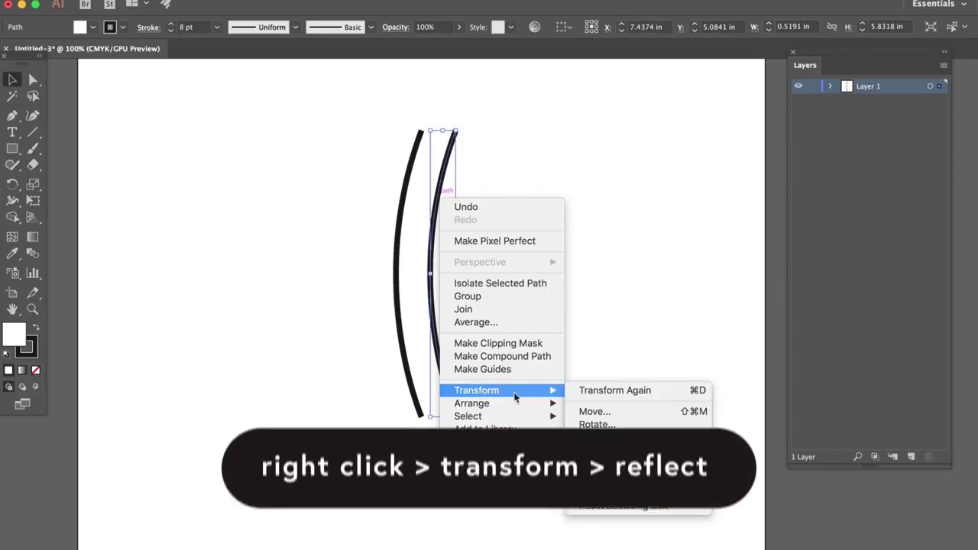
left_click(600, 434)
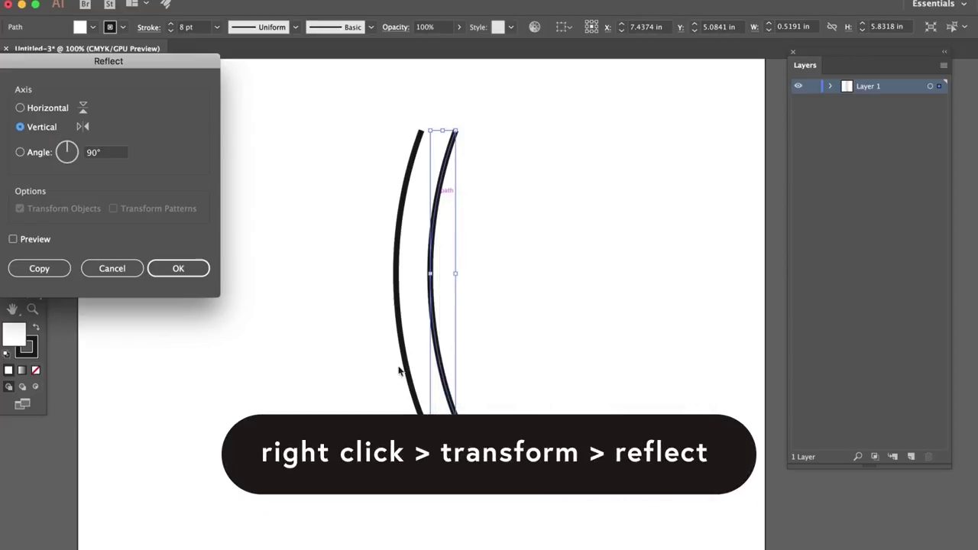
left_click(32, 241)
left_click(184, 269)
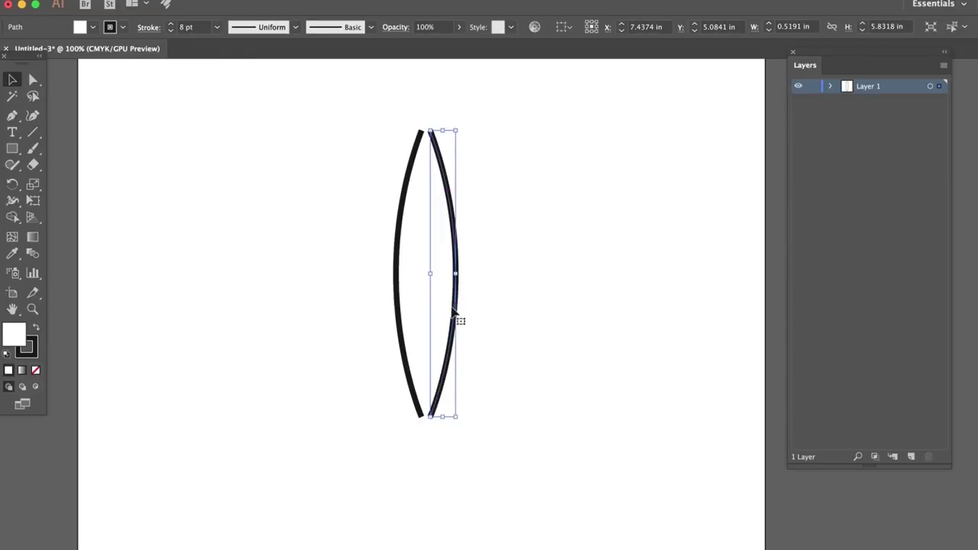
left_click_drag(456, 312, 449, 312)
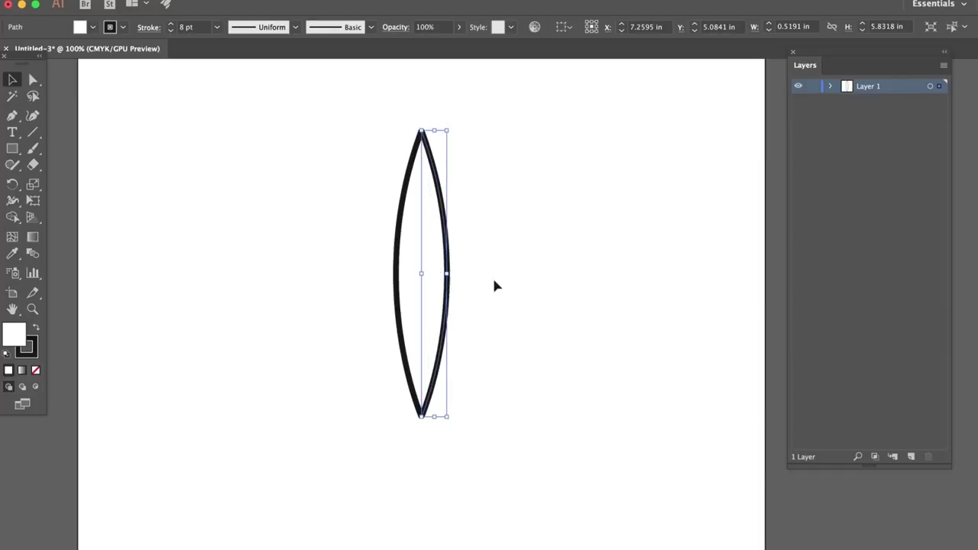
Step: Join the two curves' upper endpoints into a single anchor point
left_click_drag(492, 281, 499, 308)
key("super+plus")
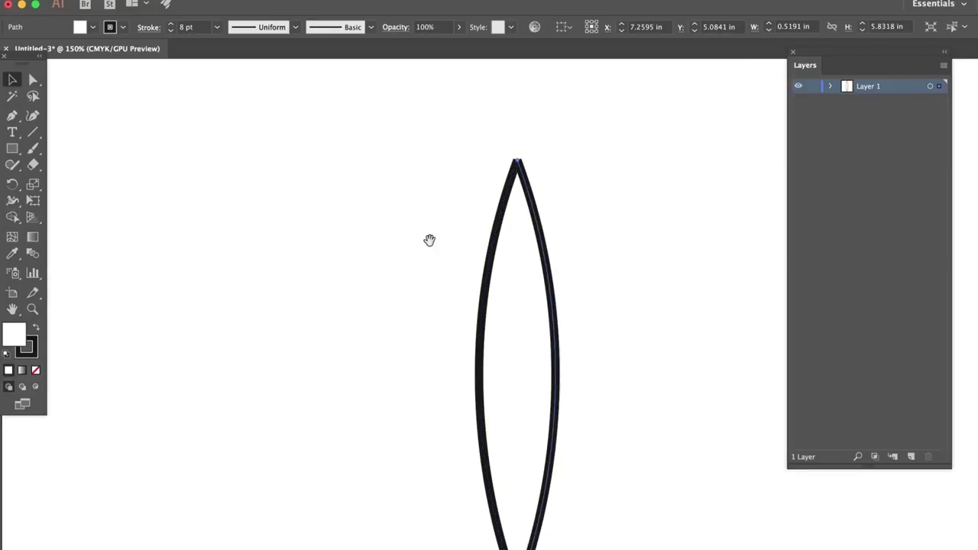
left_click_drag(430, 240, 397, 266)
left_click(33, 81)
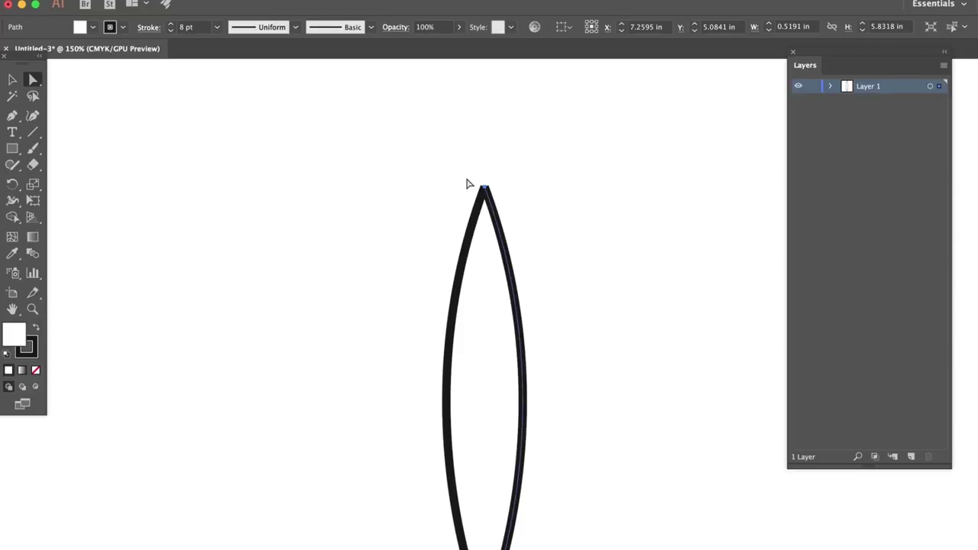
left_click(467, 175)
left_click(33, 81)
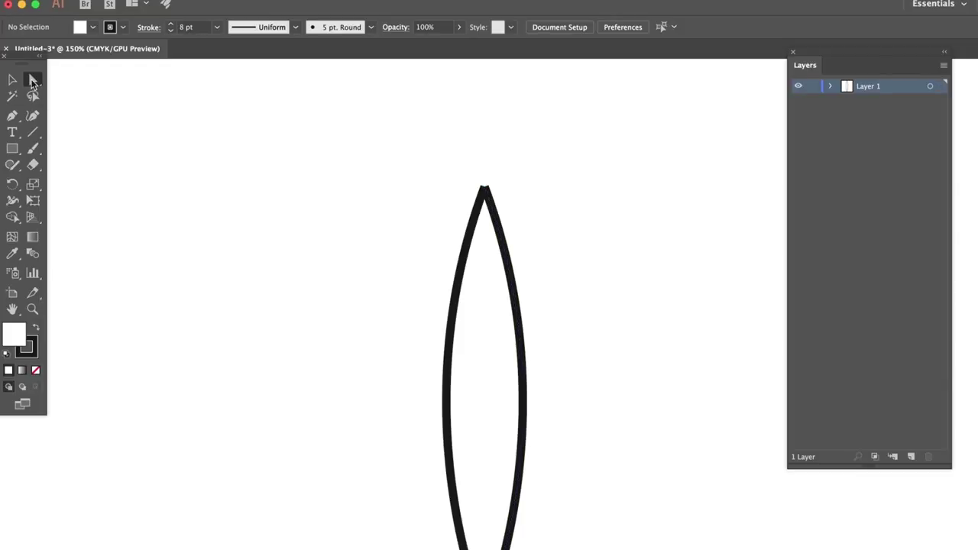
left_click_drag(472, 168, 508, 220)
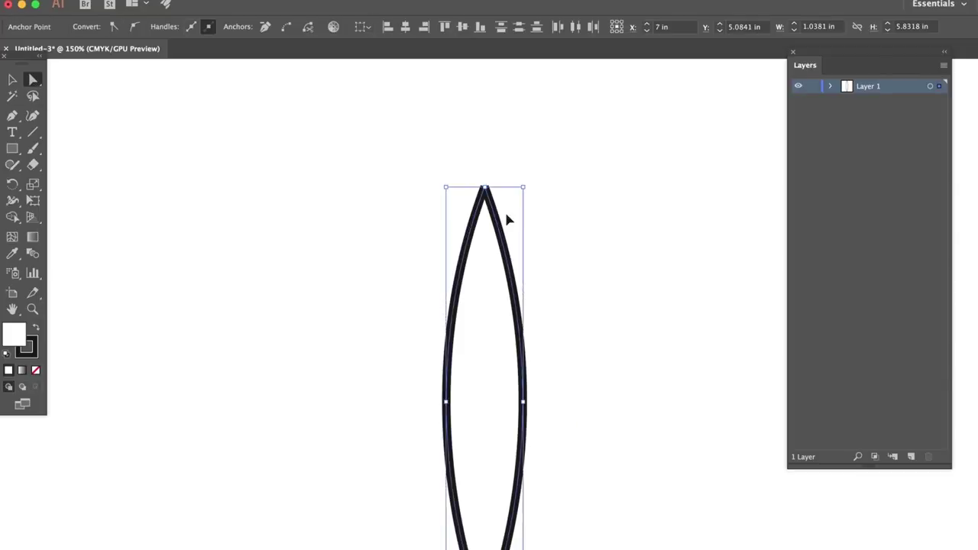
key("super+j")
key("super+shift+a")
Step: Join the two curves' lower endpoints to close the leaf shape
left_click_drag(630, 349, 631, 231)
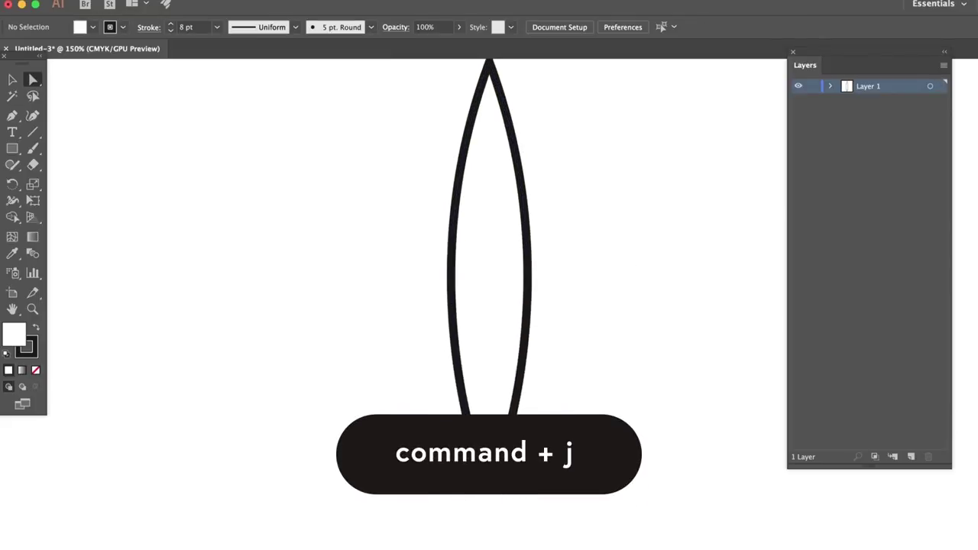
left_click(491, 61)
key("v")
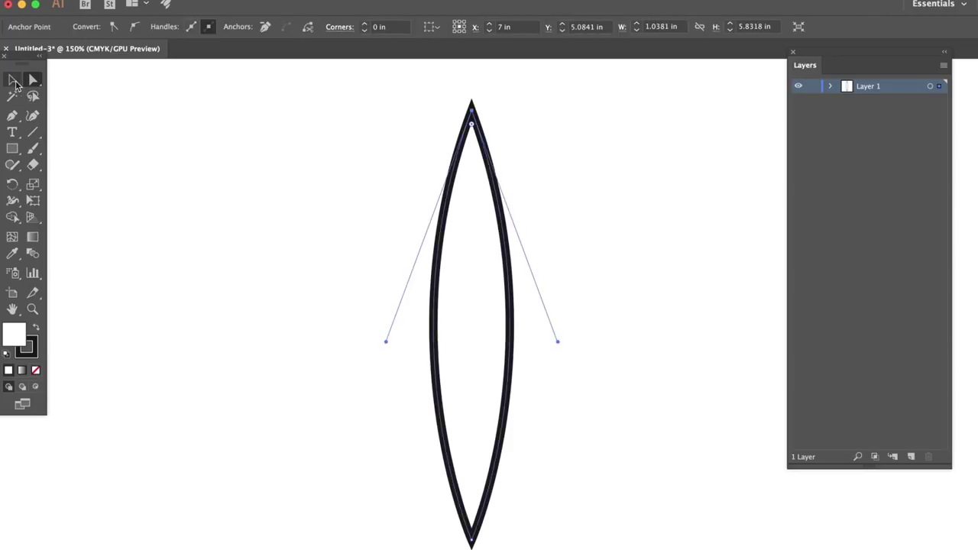
Step: Set the leaf's stroke corners to Round Join
left_click(14, 80)
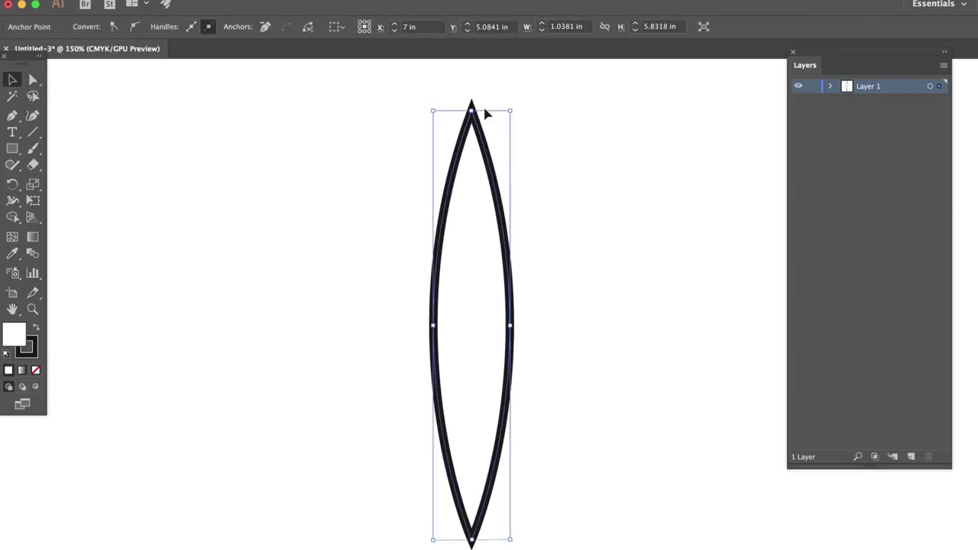
left_click(501, 119)
left_click(493, 161)
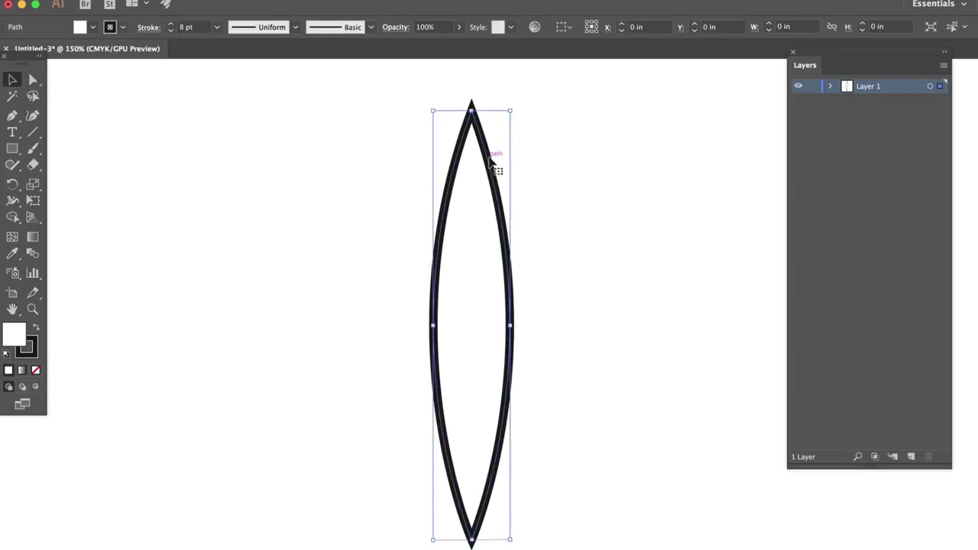
left_click(150, 28)
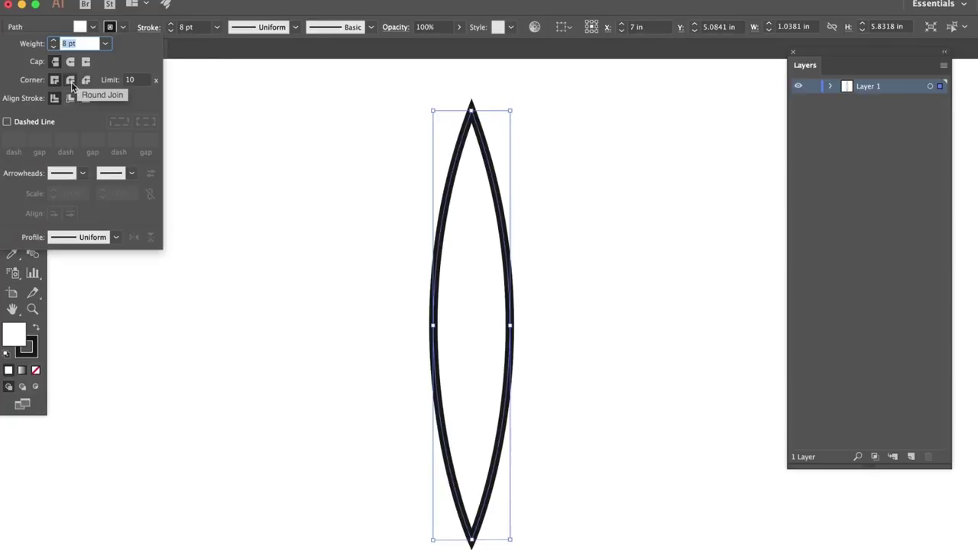
left_click(71, 83)
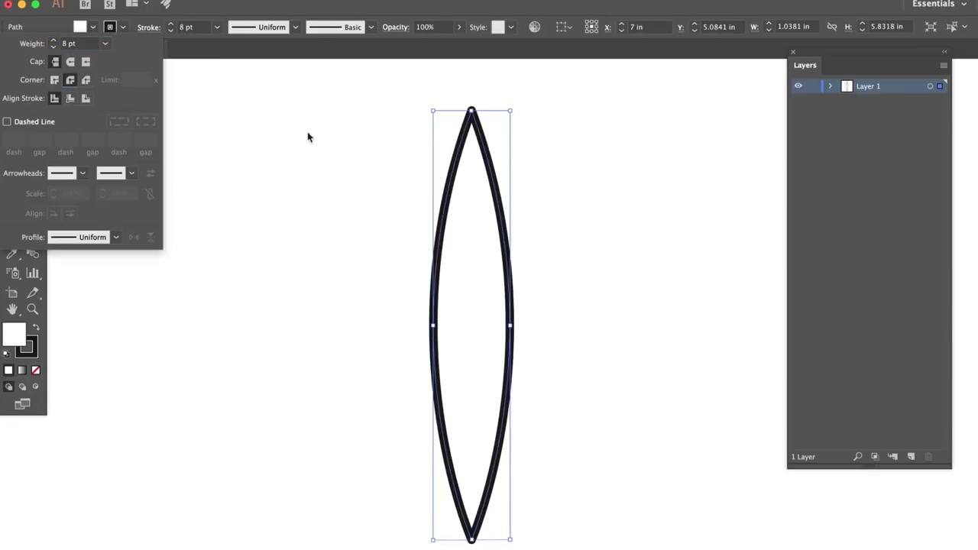
left_click(305, 133)
key("super+minus")
left_click(309, 152)
left_click_drag(401, 232, 329, 196)
key("super+plus")
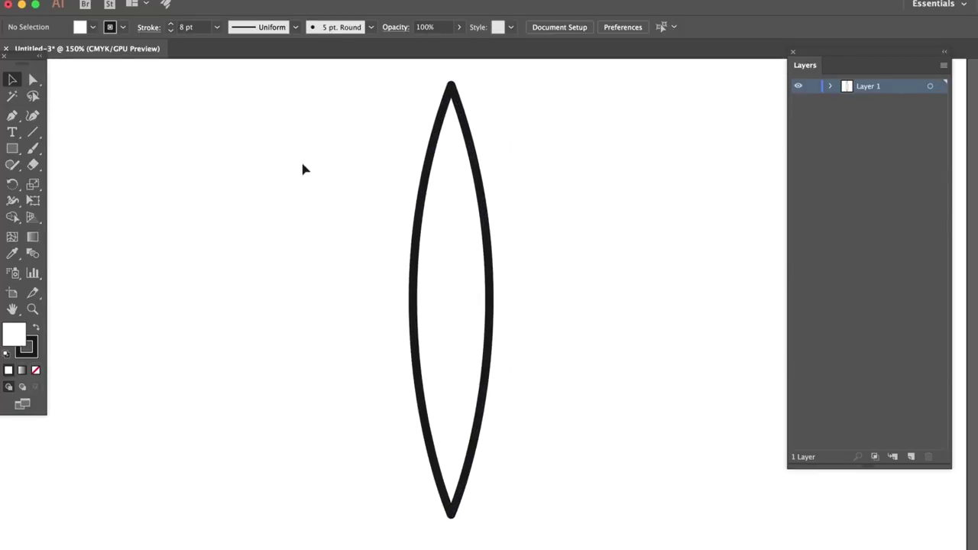
left_click(424, 187)
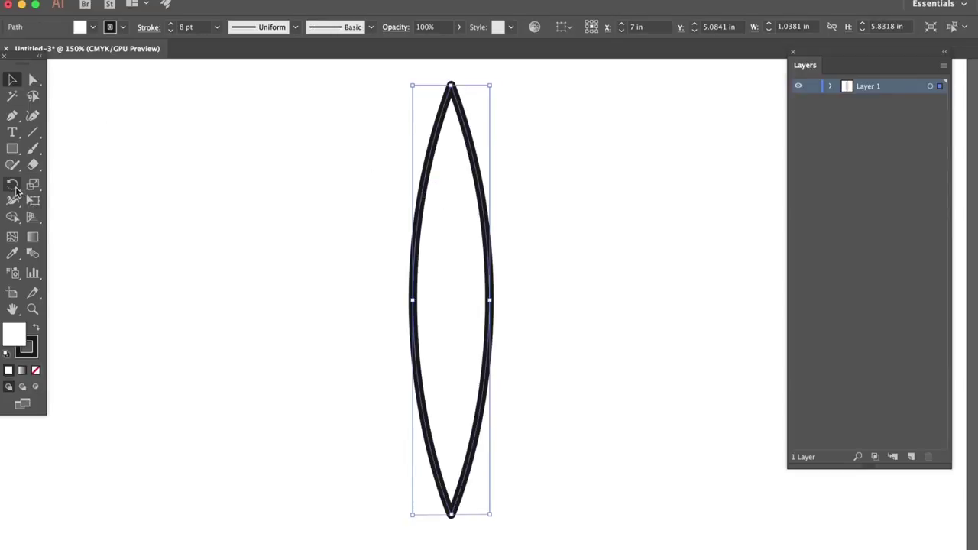
left_click(14, 186)
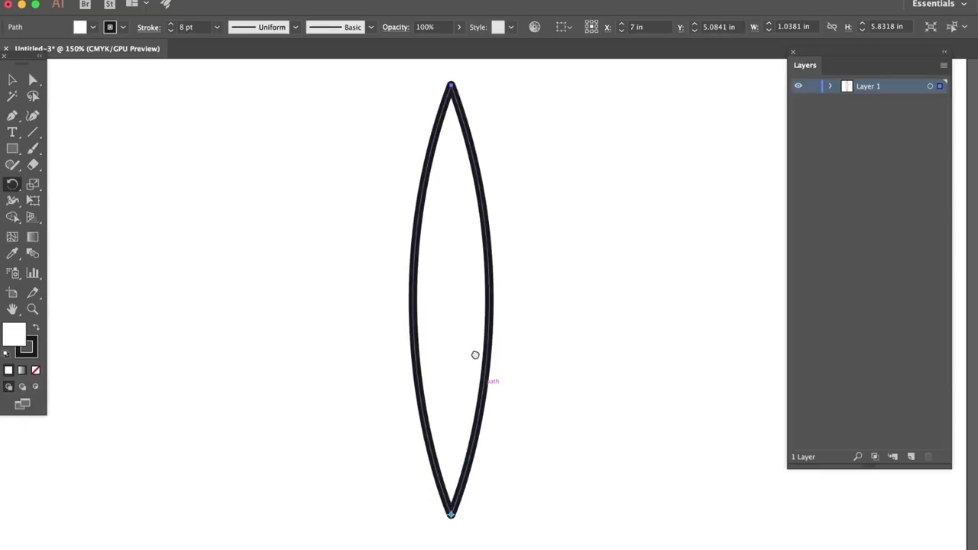
left_click_drag(474, 355, 489, 365)
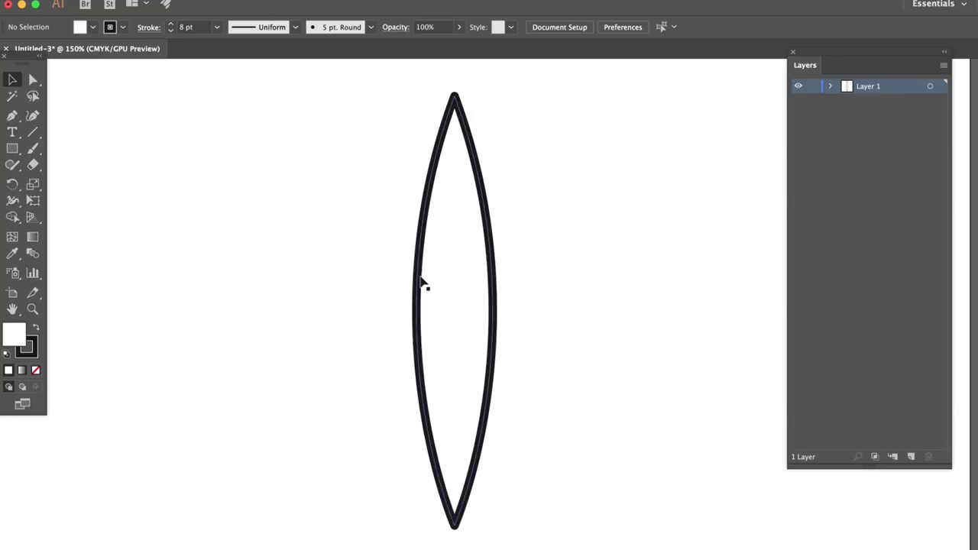
Step: Copy the leaf shape and paste the duplicate directly in front of the original
left_click(424, 285)
left_click(152, 0)
left_click(157, 47)
left_click(152, 0)
left_click(177, 99)
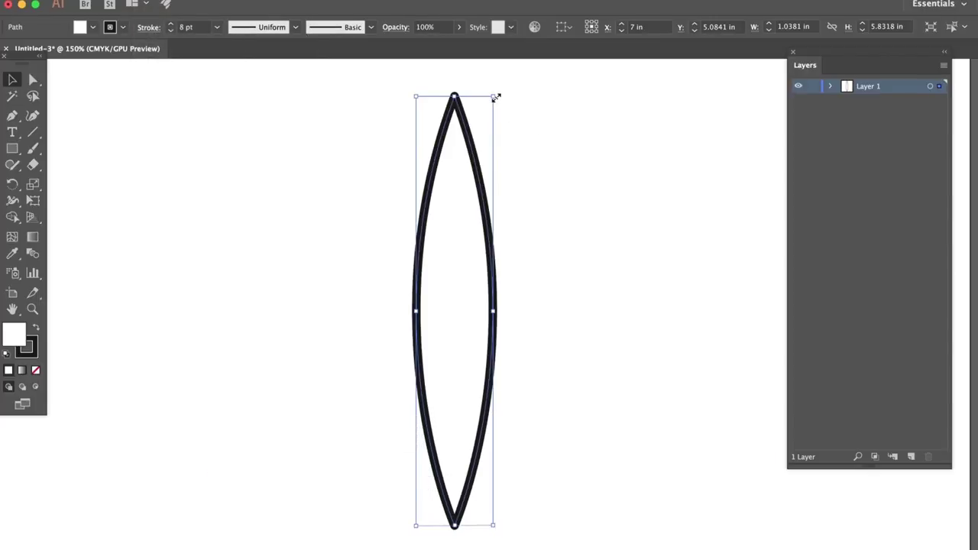
Step: Scale the copied leaf proportionally from its center to about 0.66 x 3.69 in and move it down until the bottom tips align
left_click_drag(495, 97, 479, 120)
scroll(568, 174, "down", 1)
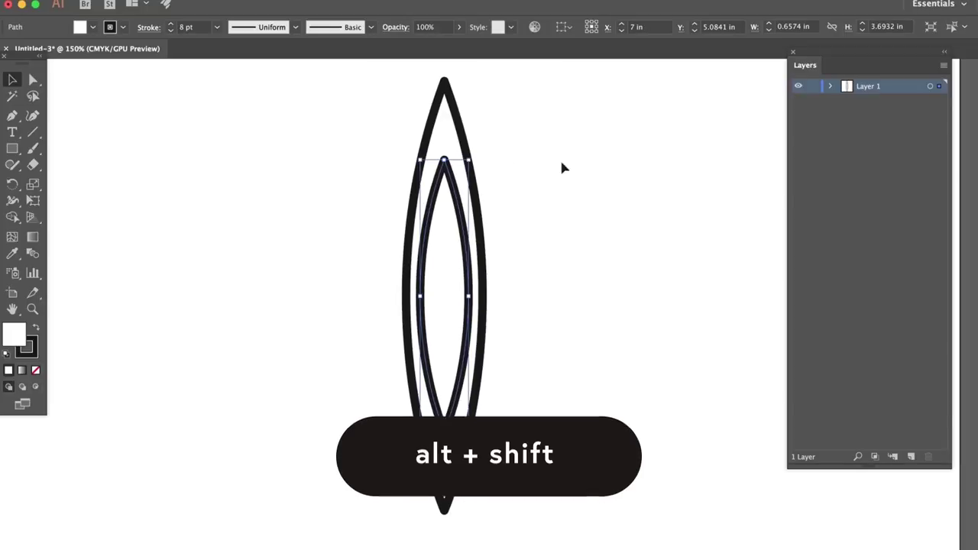
left_click_drag(458, 189, 457, 276)
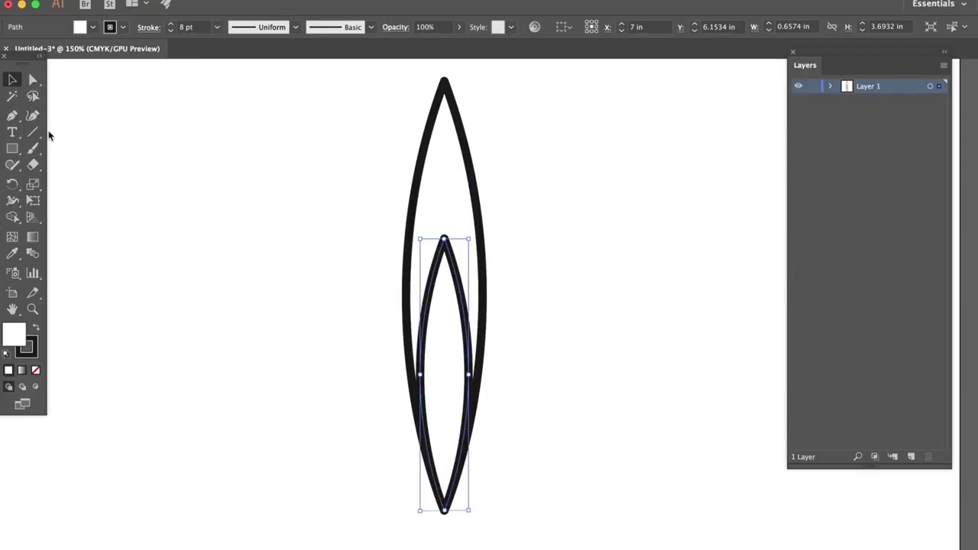
Step: Rotate the copied leaf counterclockwise about its bottom tip so it fans out to the left of the central leaf
left_click(48, 184)
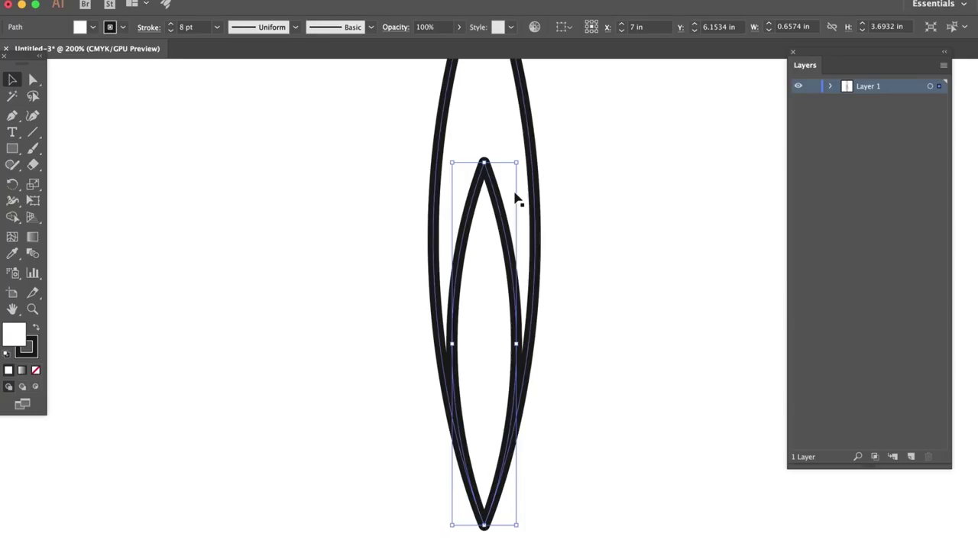
key("r")
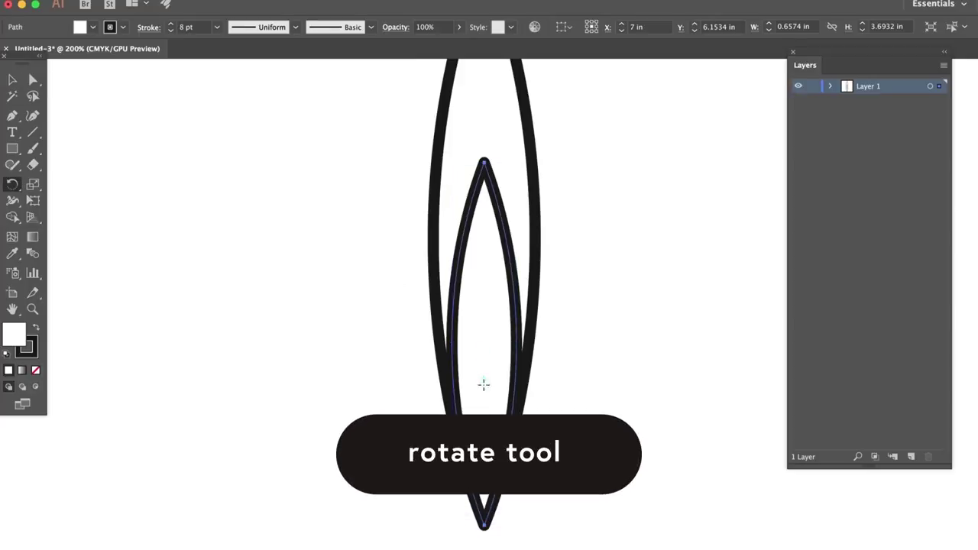
left_click(484, 525)
left_click_drag(496, 286, 345, 308)
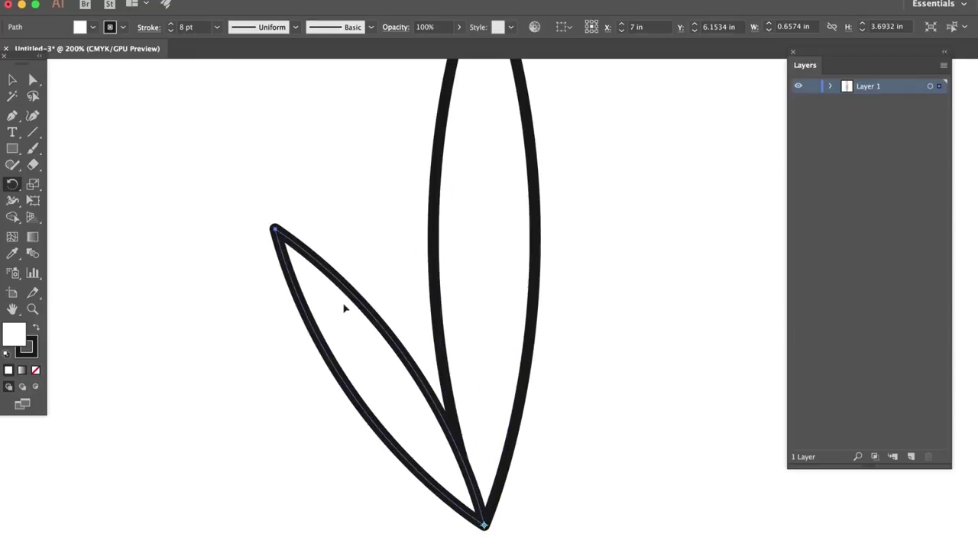
left_click(16, 84)
left_click(228, 136)
key("super+minus")
key("super+minus")
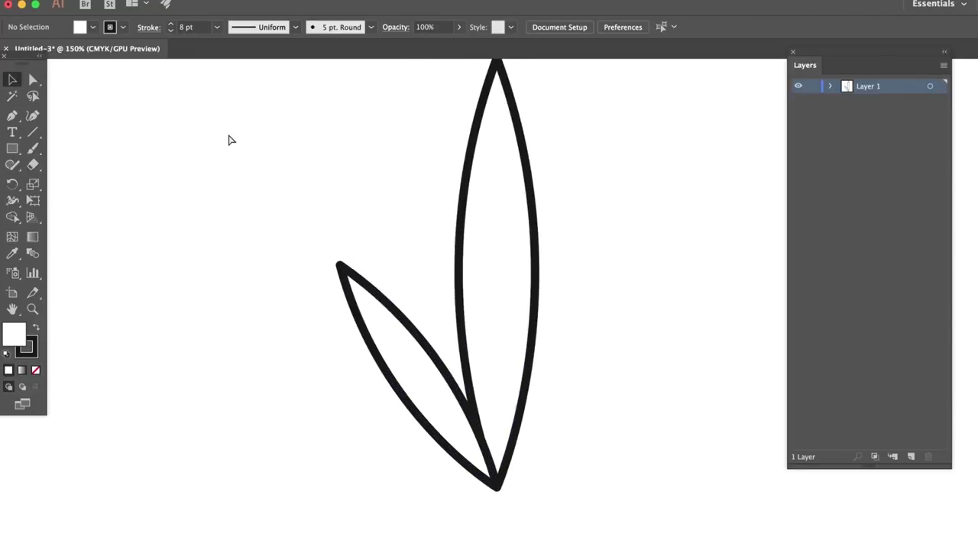
key("super+equal")
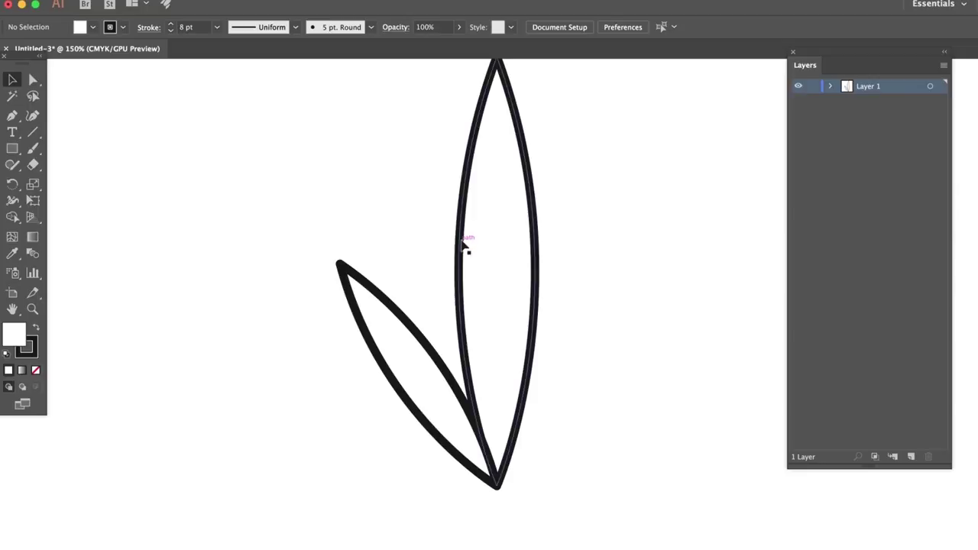
Step: Paste another leaf copy in place, scale it to about 0.49 x 2.76 in and move it down until the bottom tips align
left_click(153, 1)
left_click(177, 106)
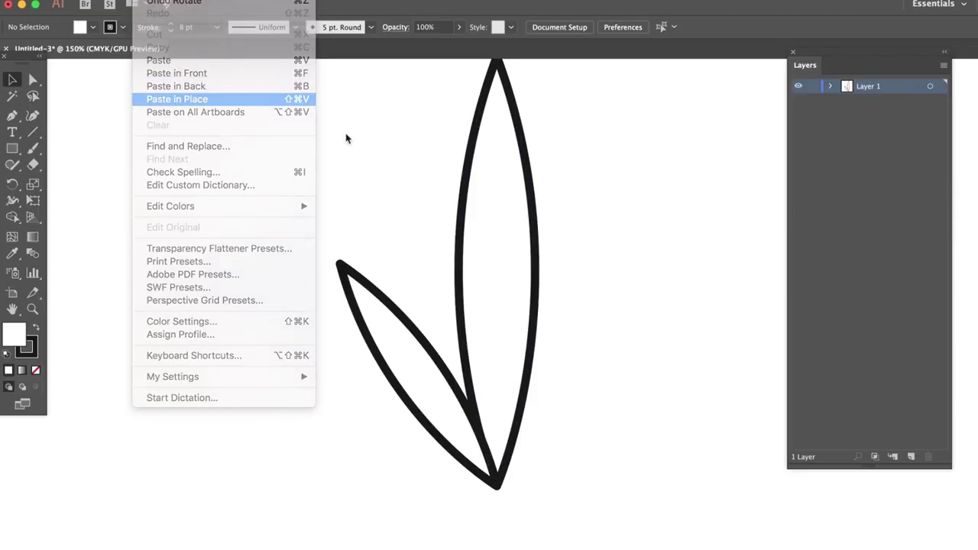
scroll(424, 155, "right", 1)
scroll(424, 155, "up", 1)
left_click_drag(510, 76, 489, 112)
scroll(516, 186, "down", 3)
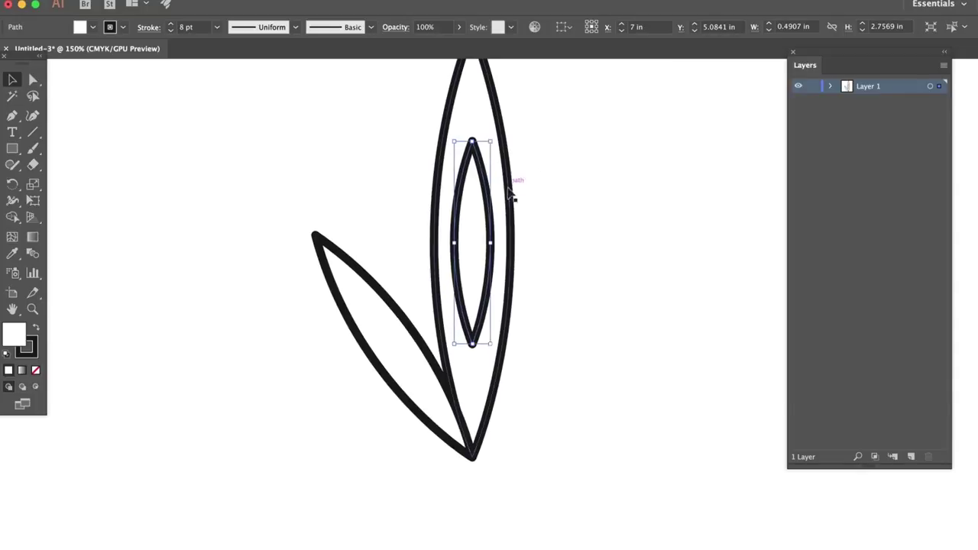
left_click_drag(487, 180, 475, 293)
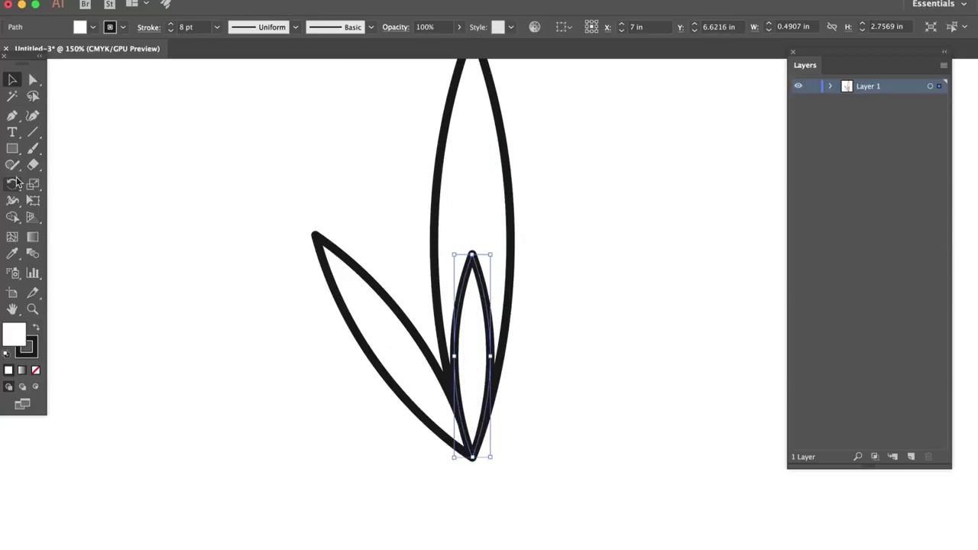
Step: Rotate the new leaf counterclockwise about its bottom tip until it lies below the left side leaf
left_click(15, 183)
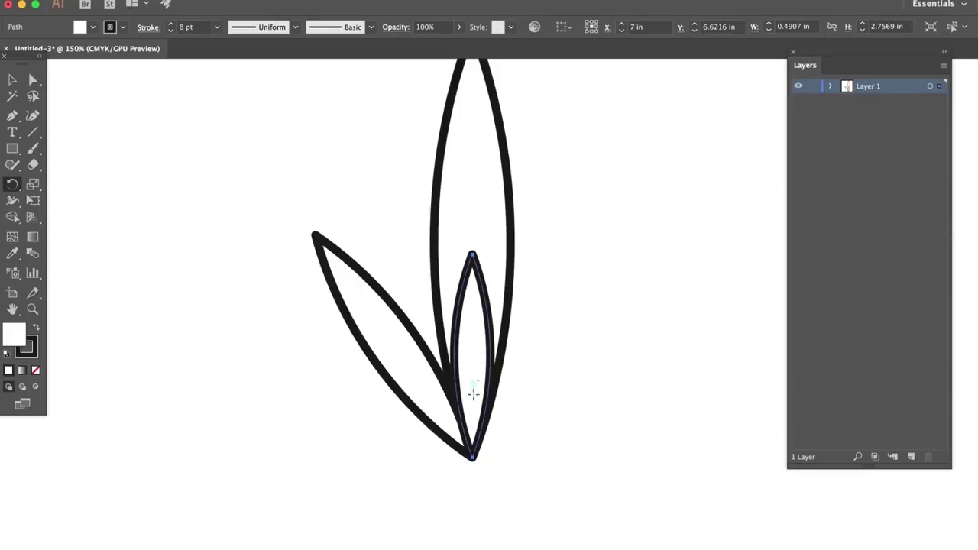
left_click_drag(474, 303, 285, 398)
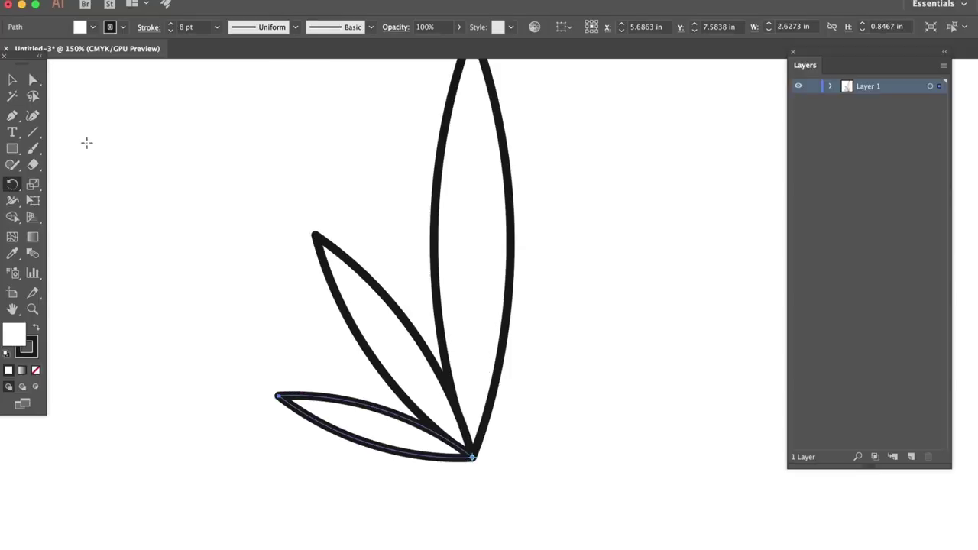
left_click(15, 79)
left_click(307, 187)
left_click_drag(331, 180, 311, 172)
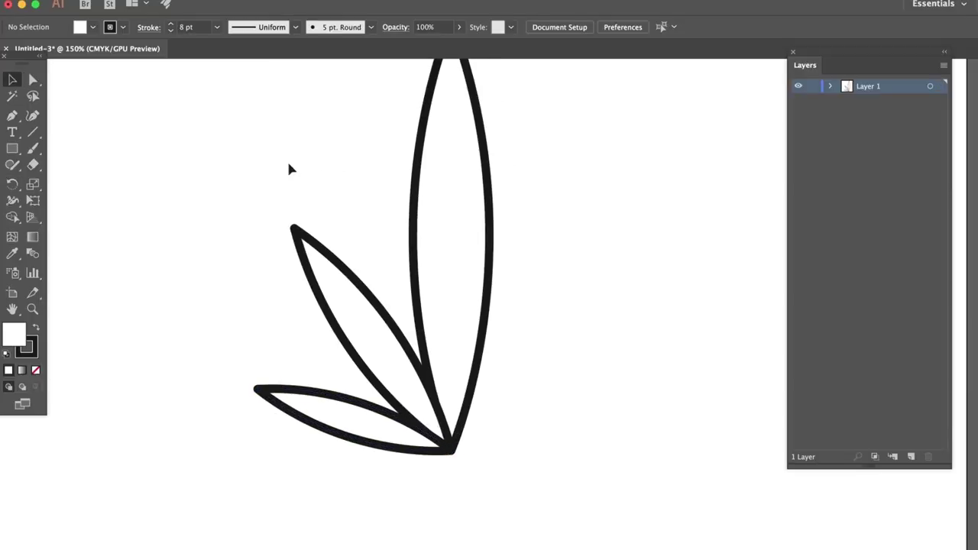
Step: Select all three leaves and set their fill to None
left_click_drag(243, 158, 527, 393)
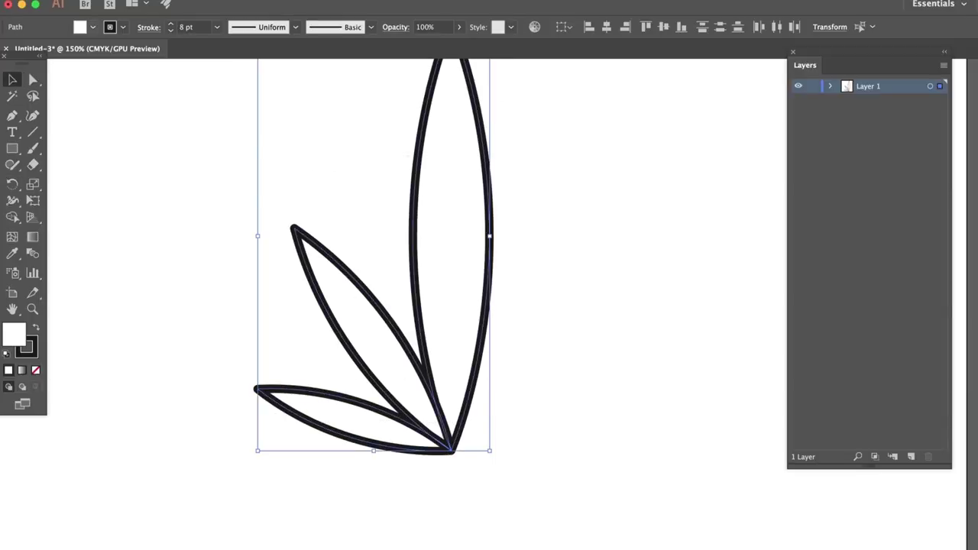
left_click(93, 28)
left_click(225, 138)
left_click(223, 141)
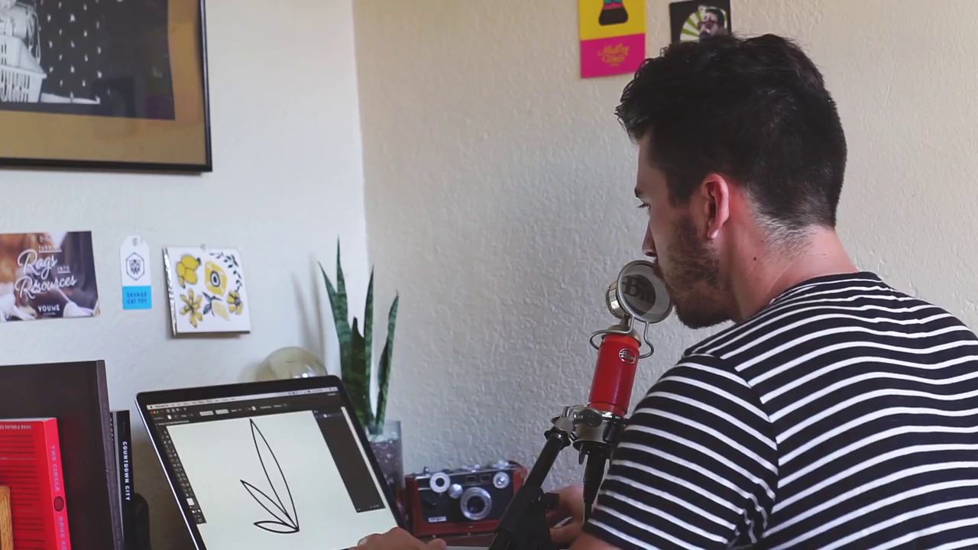
Step: Paste another leaf copy in place, scale it to about 0.31 x 1.72 in and move it down to the shared bottom tip
left_click(179, 404)
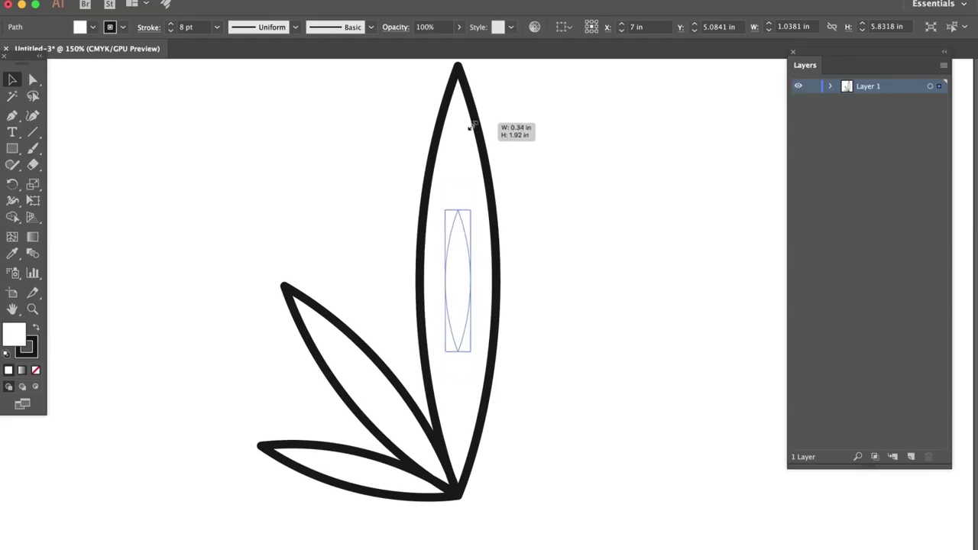
left_click_drag(469, 127, 470, 131)
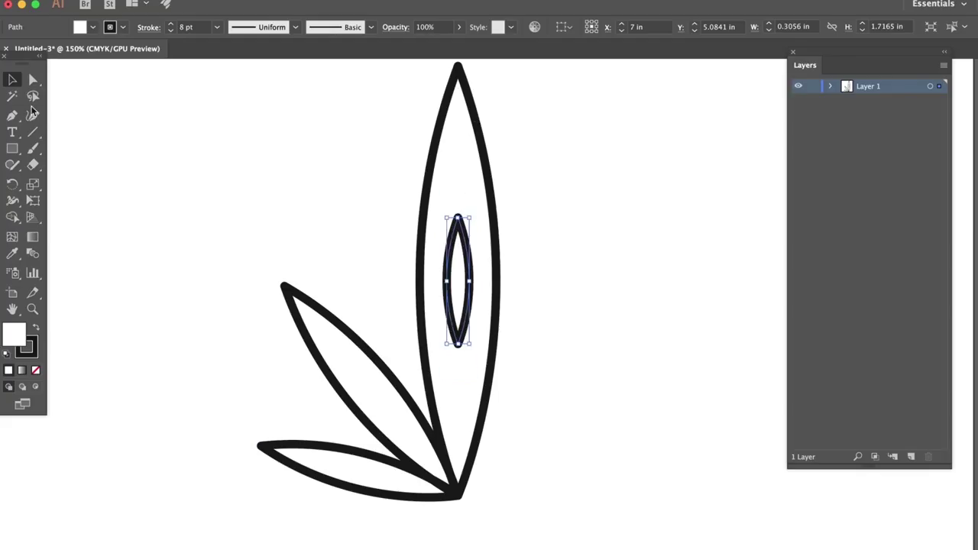
left_click_drag(464, 238, 456, 395)
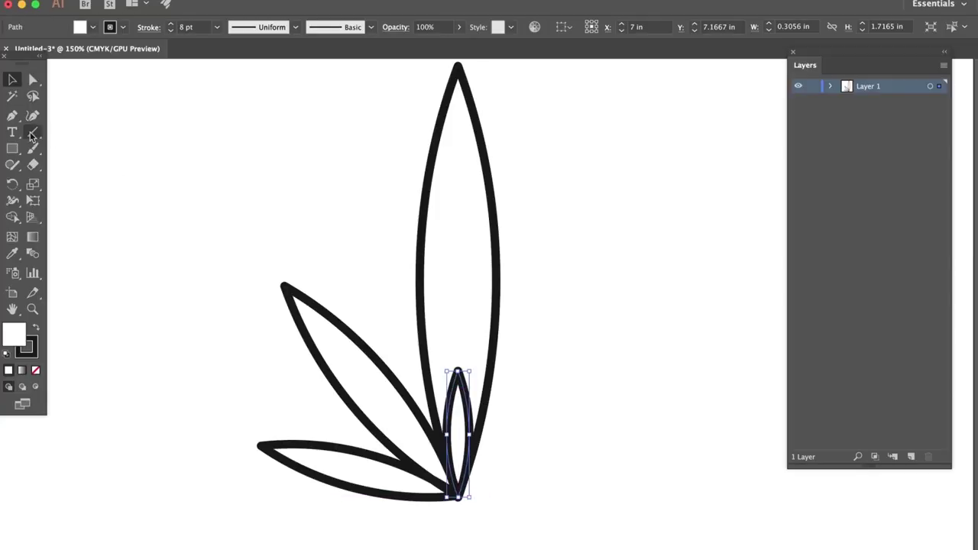
Step: Rotate the smallest leaf about its bottom tip so it points down and left beneath the other side leaves
left_click(13, 185)
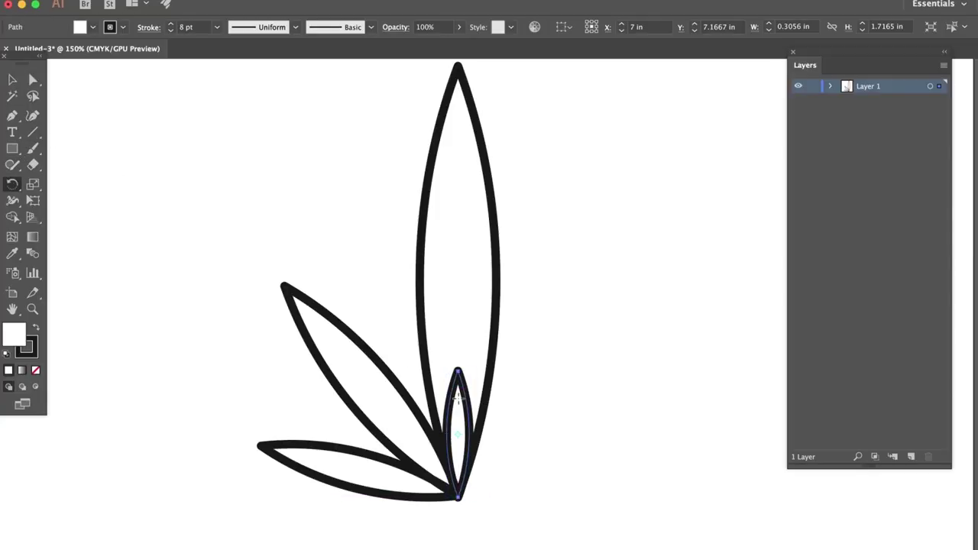
left_click(457, 497)
left_click_drag(463, 405, 347, 540)
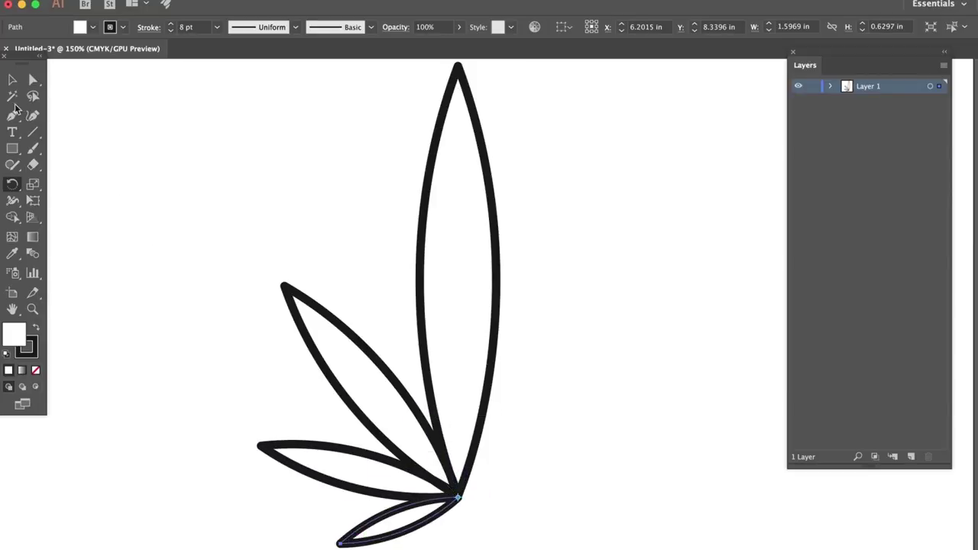
left_click(12, 80)
key("super+1")
left_click(425, 159)
left_click_drag(379, 191, 312, 198)
Step: Select the three left side leaves, copy them and paste the duplicates in place
left_click_drag(292, 145, 367, 451)
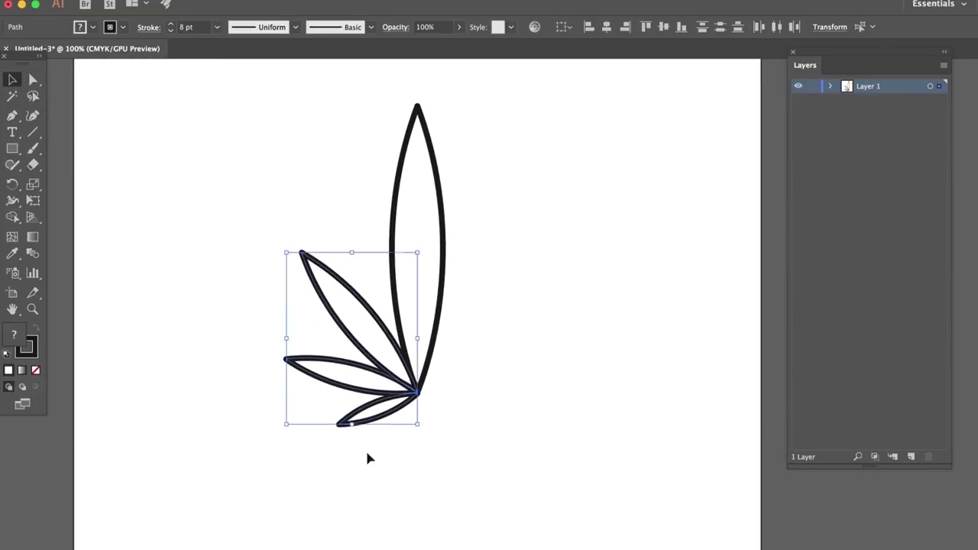
left_click(145, 0)
left_click(158, 44)
left_click(149, 2)
left_click(188, 100)
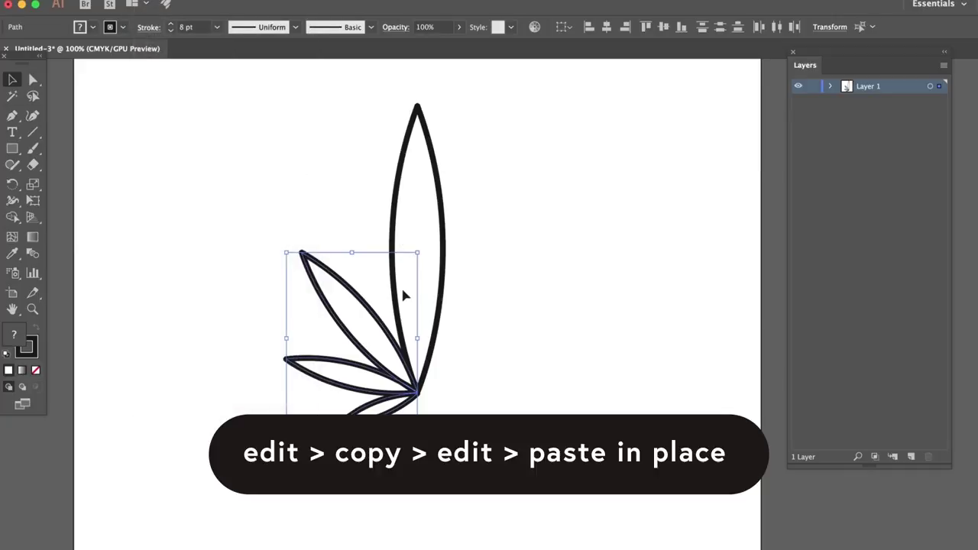
Step: Reflect the duplicated leaves across the vertical axis and move them right until their base tips meet the central leaf's bottom tip
right_click(390, 334)
mouse_move(458, 508)
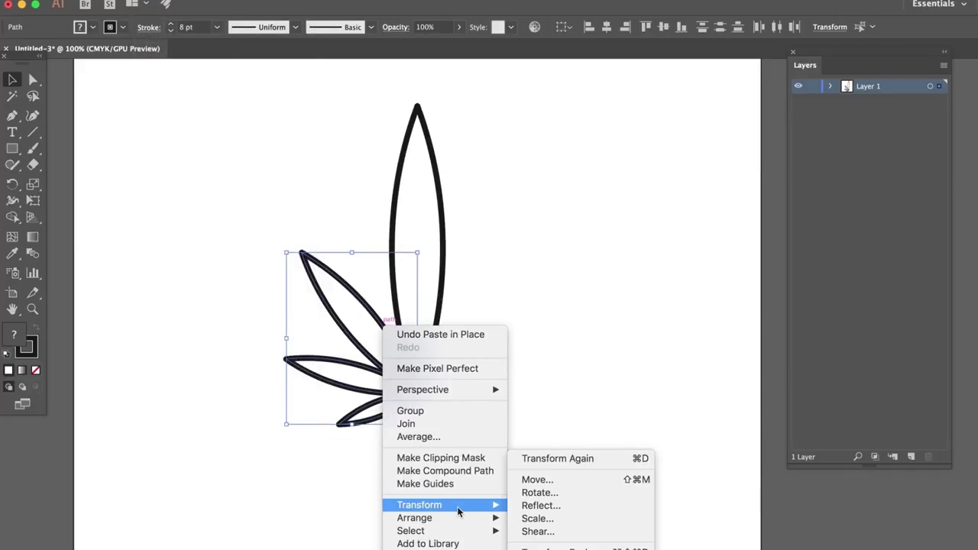
left_click(569, 507)
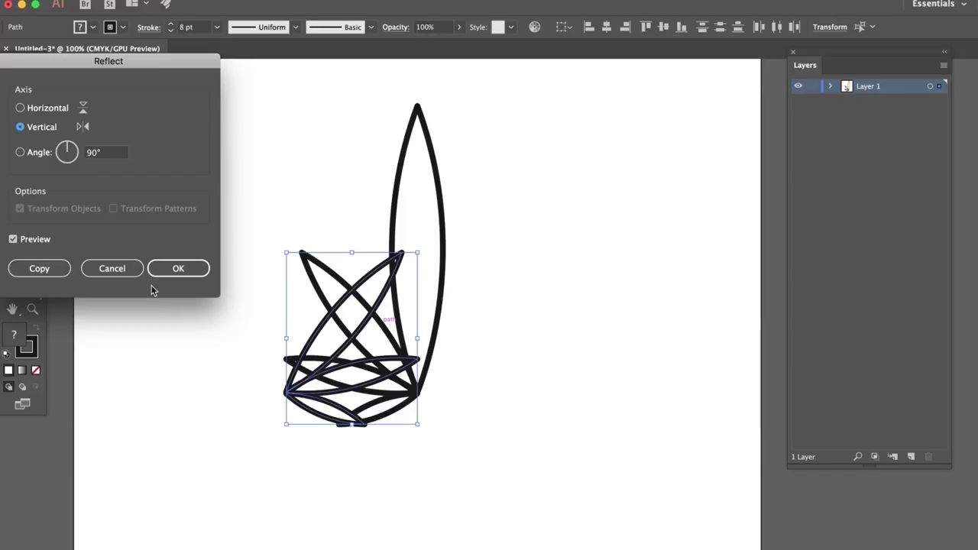
left_click(173, 270)
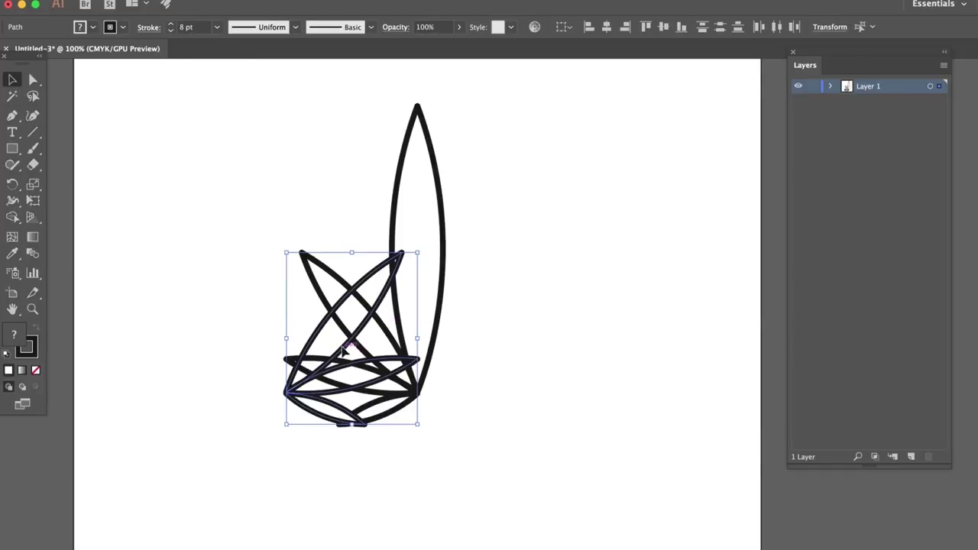
left_click_drag(343, 349, 476, 358)
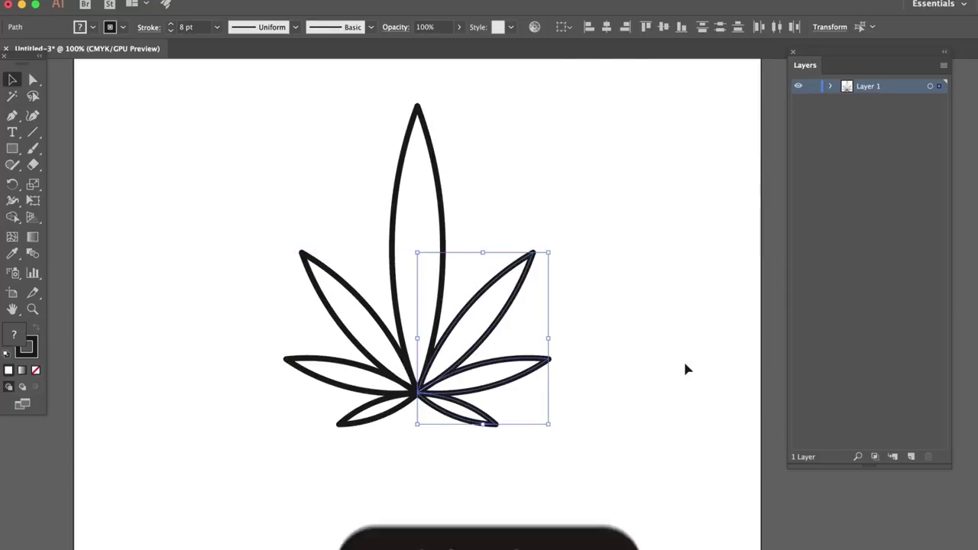
left_click(633, 364)
scroll(632, 361, "up", 1)
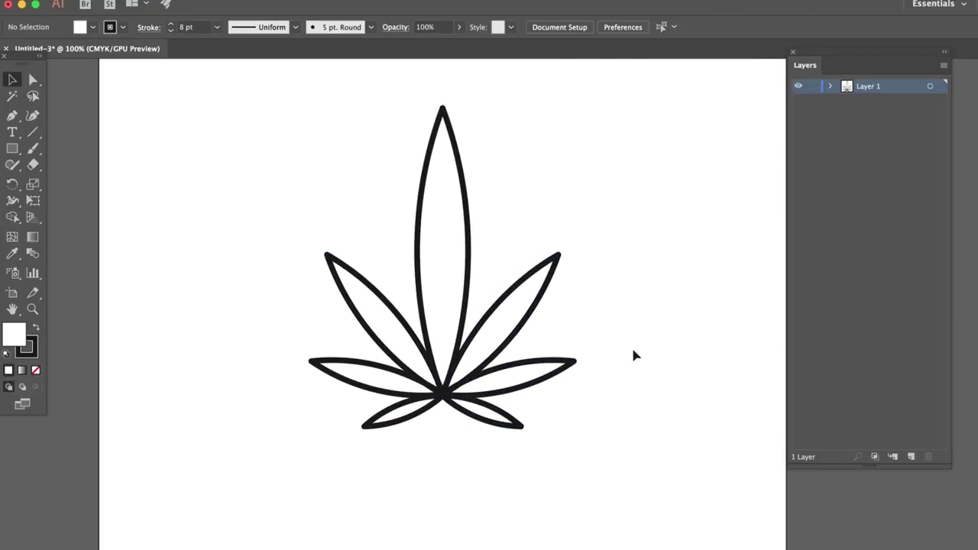
Step: Select all seven leaves and group them
left_click_drag(633, 352, 617, 368)
mouse_move(250, 189)
left_mouse_down()
mouse_move(278, 237)
mouse_move(248, 206)
left_mouse_up()
left_click_drag(229, 162, 566, 526)
left_click(187, 0)
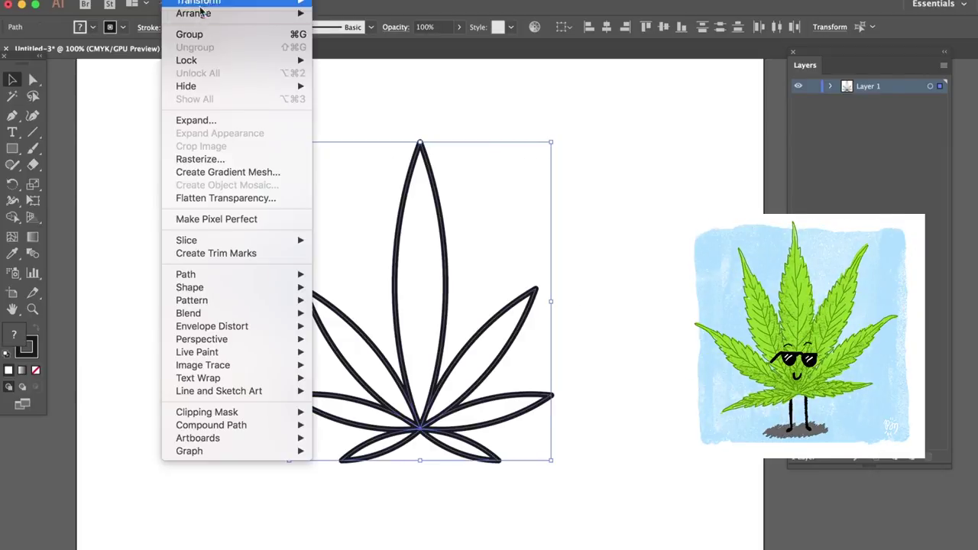
left_click(189, 33)
Step: Scale the grouped leaf design down slightly, keeping its proportions
key("super+minus")
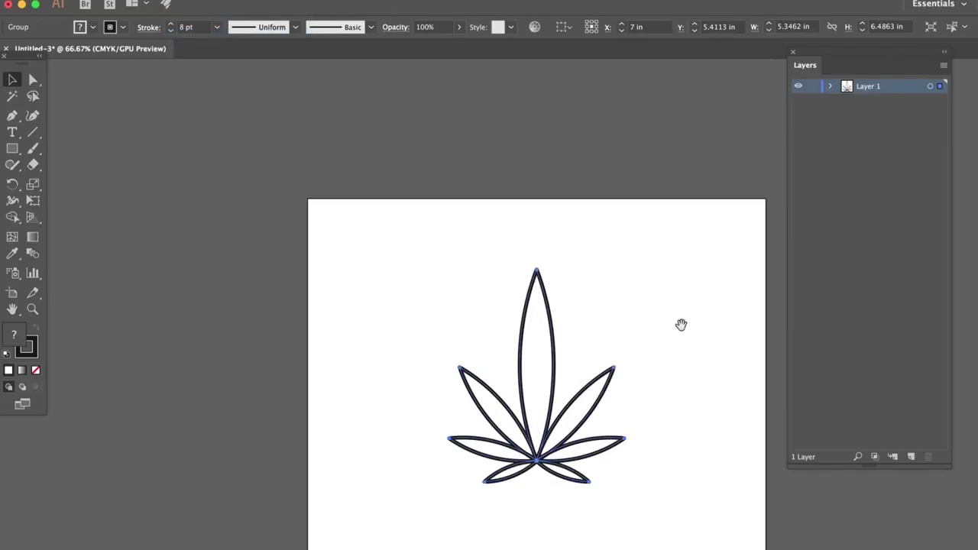
left_click_drag(679, 324, 610, 216)
key("z")
left_click(557, 163)
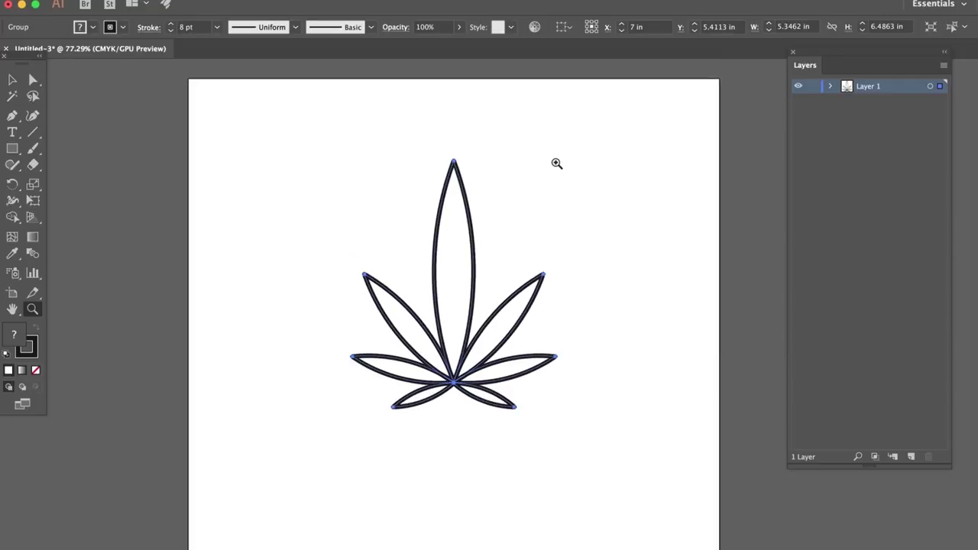
left_click(13, 77)
left_click_drag(559, 163, 561, 161)
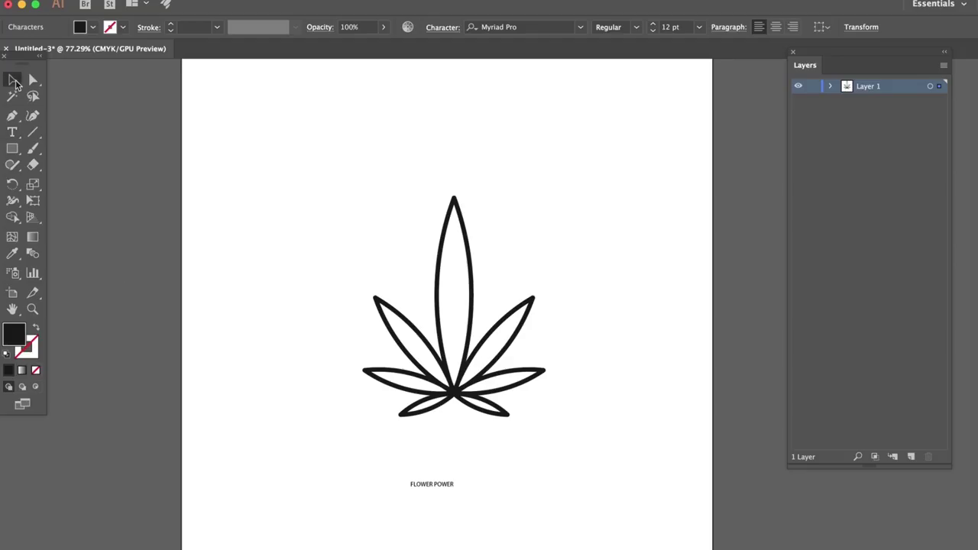
Step: Scale the FLOWER POWER text to about 49.32 pt and place it centered just beneath the leaf design
left_click(13, 80)
left_click(433, 485)
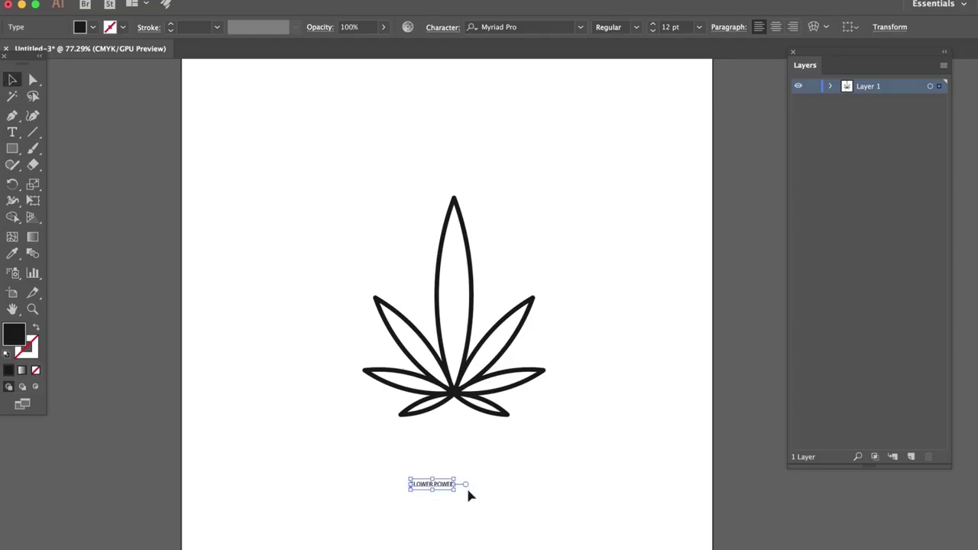
left_click_drag(456, 495, 588, 519)
left_click_drag(536, 510, 489, 457)
Step: Set the FLOWER POWER text's font to DDC Hardware and enlarge it to about 58.25 pt
left_click(512, 27)
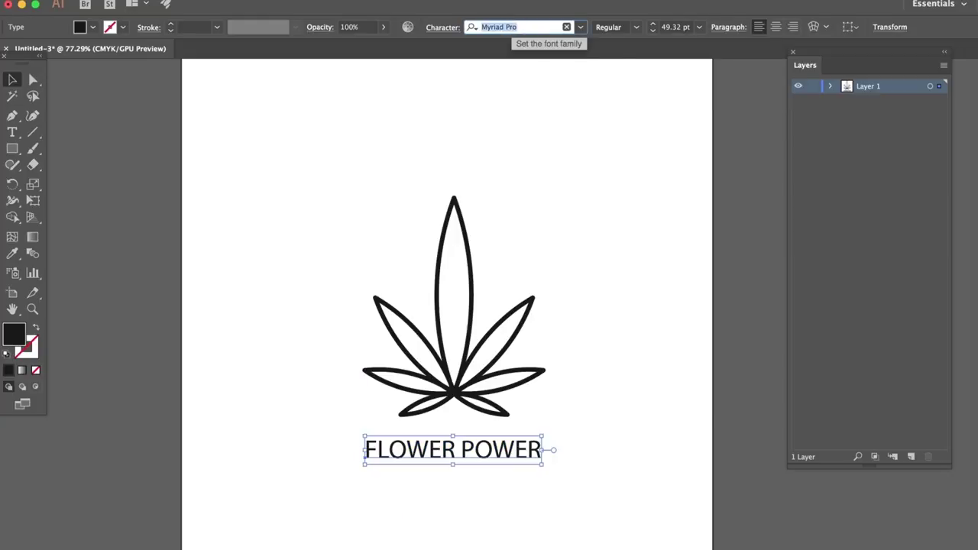
type("DDC")
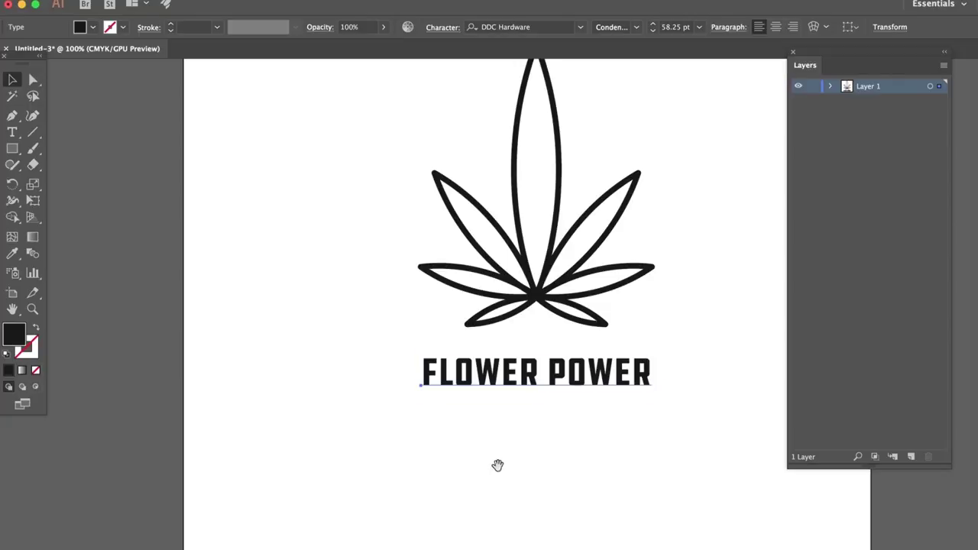
left_click_drag(497, 463, 432, 479)
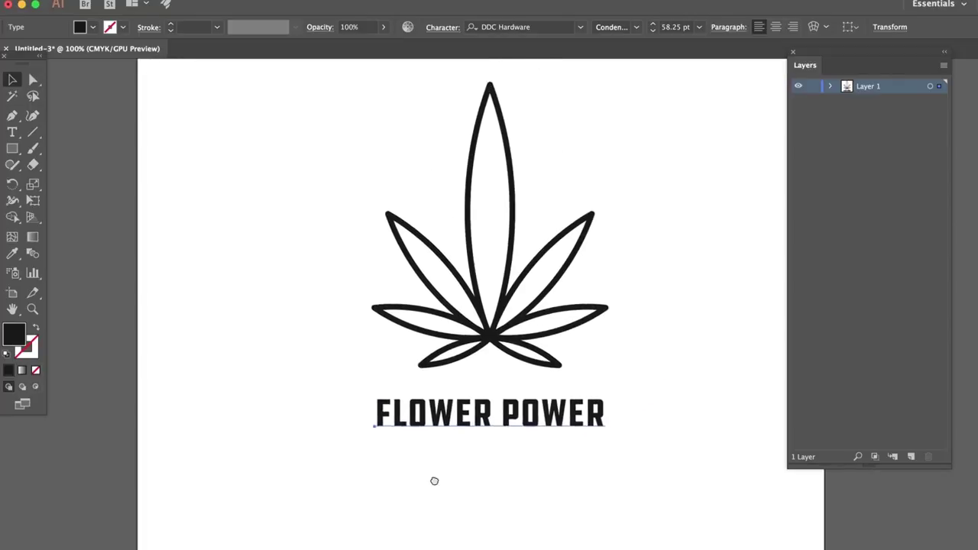
Step: Enlarge the FLOWER POWER text slightly to about 59.6 pt to match the leaf design's width
left_click(397, 433)
left_click_drag(397, 434, 398, 428)
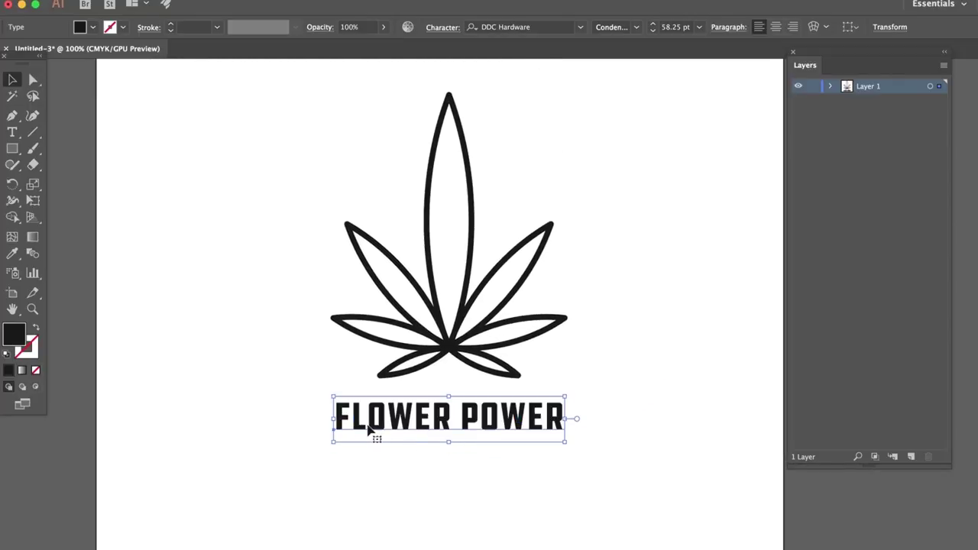
left_click_drag(334, 441, 327, 443)
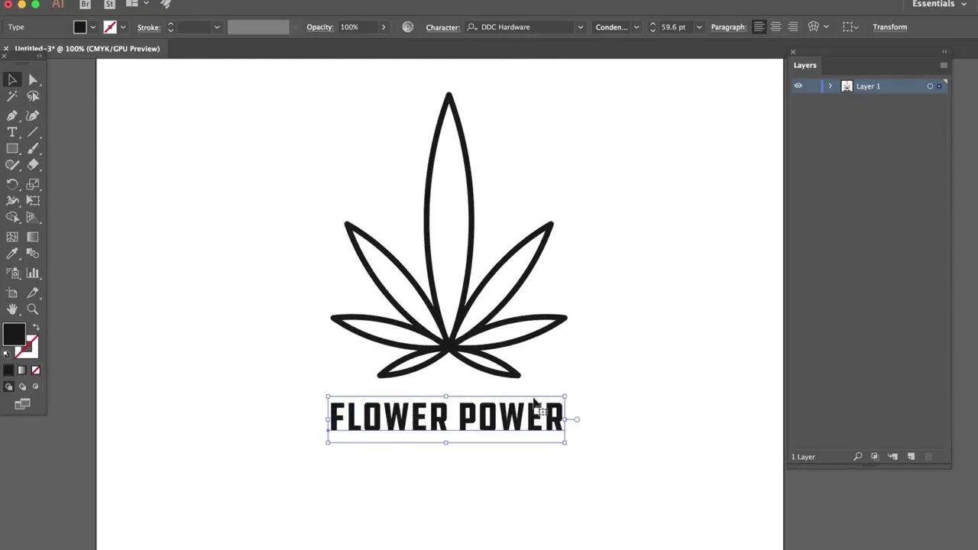
Step: Enlarge the FLOWER POWER text to about 61.32 pt and deselect it
left_click(576, 375)
left_click_drag(576, 375, 580, 414)
left_click_drag(550, 461, 578, 480)
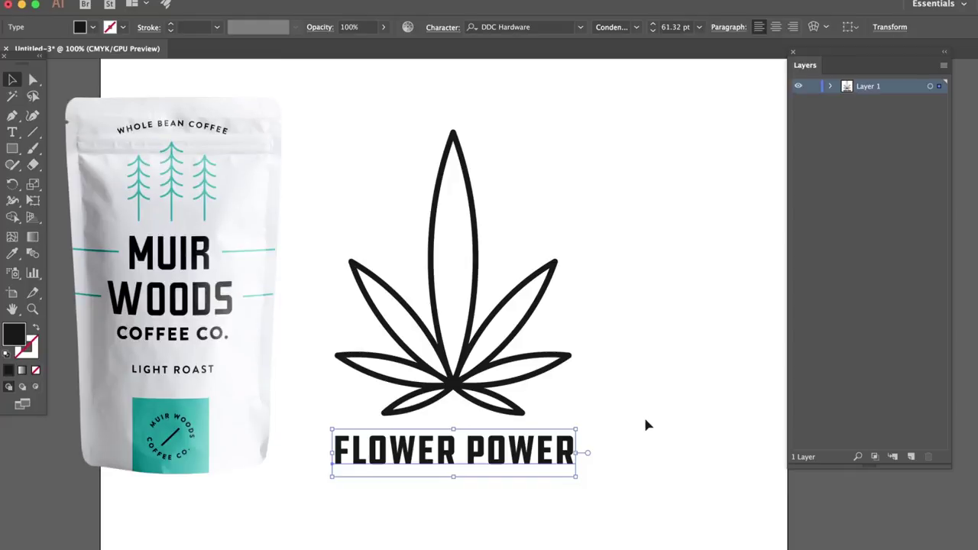
left_click(666, 396)
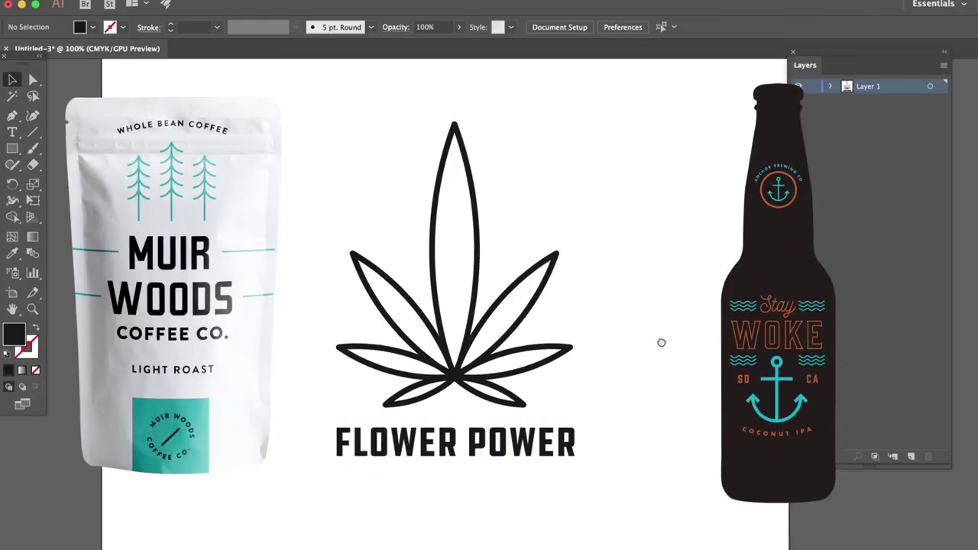
Step: Fill the FLOWER POWER text with the orange-red swatch
left_click_drag(682, 352, 741, 303)
key("super+plus")
left_click_drag(643, 314, 648, 352)
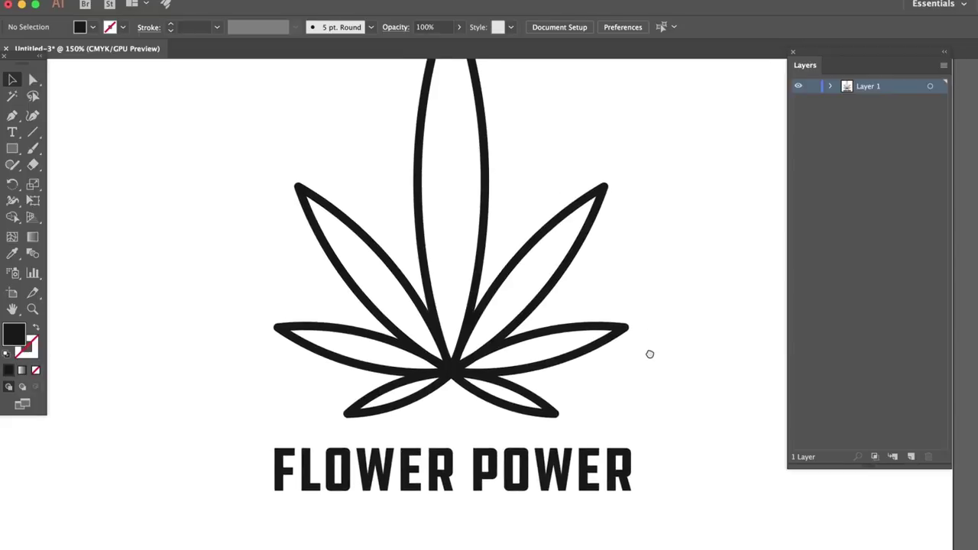
left_click(556, 479)
left_click(94, 28)
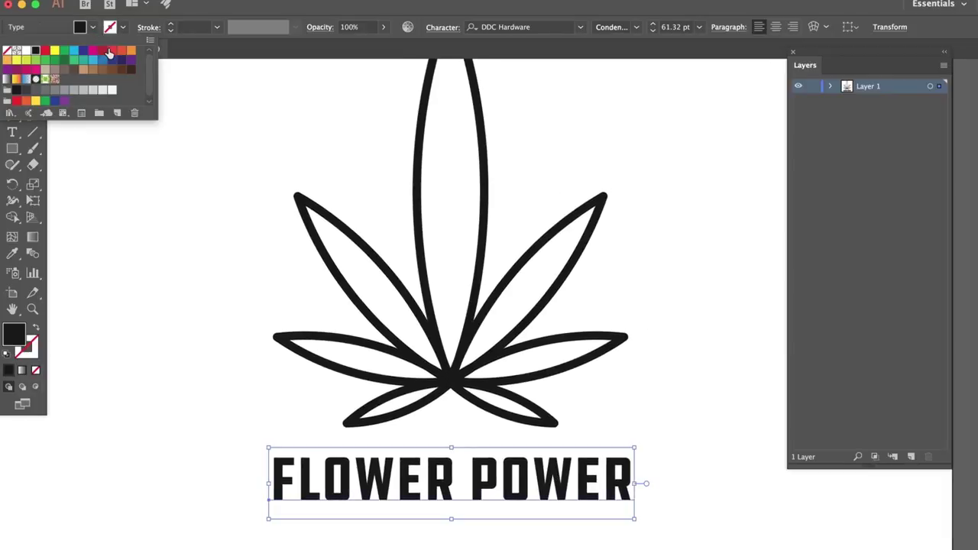
left_click(120, 51)
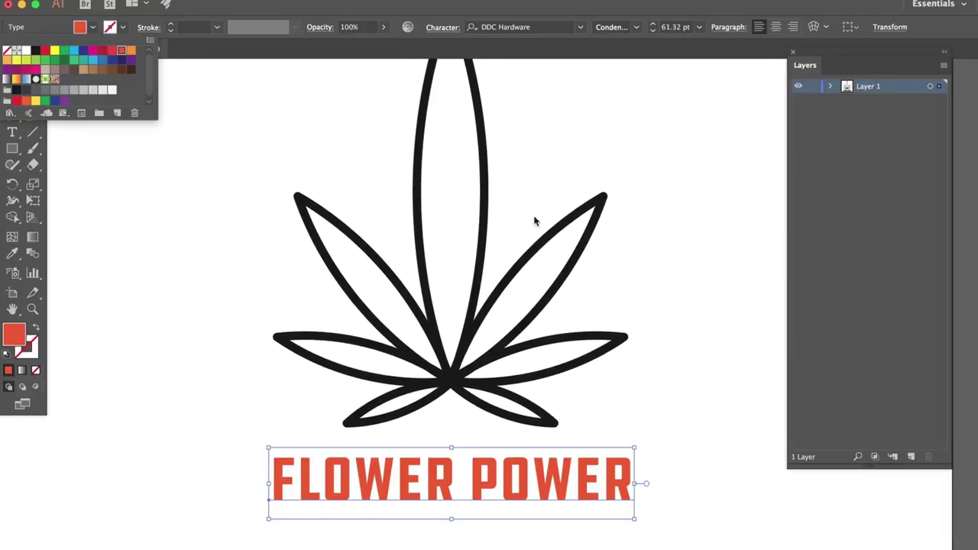
left_click(536, 188)
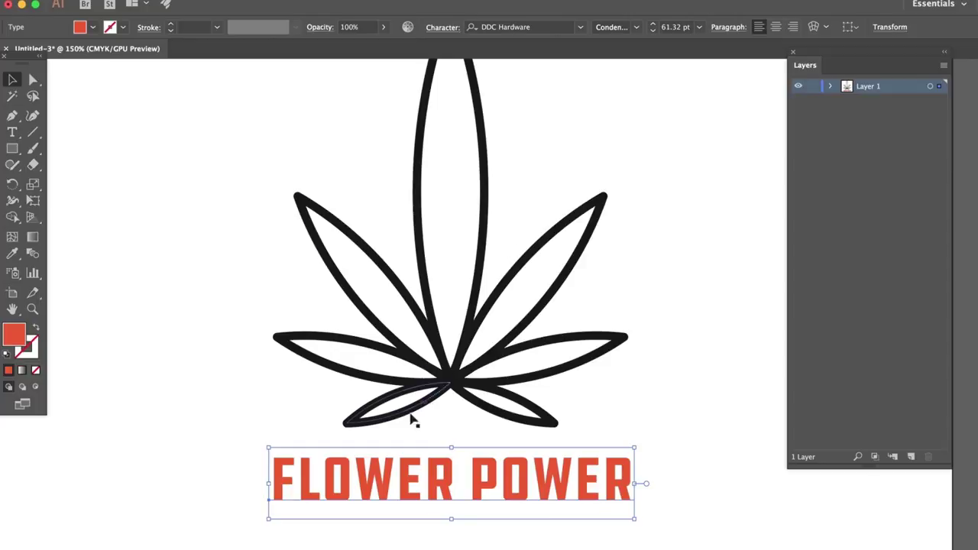
Step: Change the grouped leaf design's stroke to the orange-red swatch
left_click_drag(240, 153, 680, 424)
left_click(123, 28)
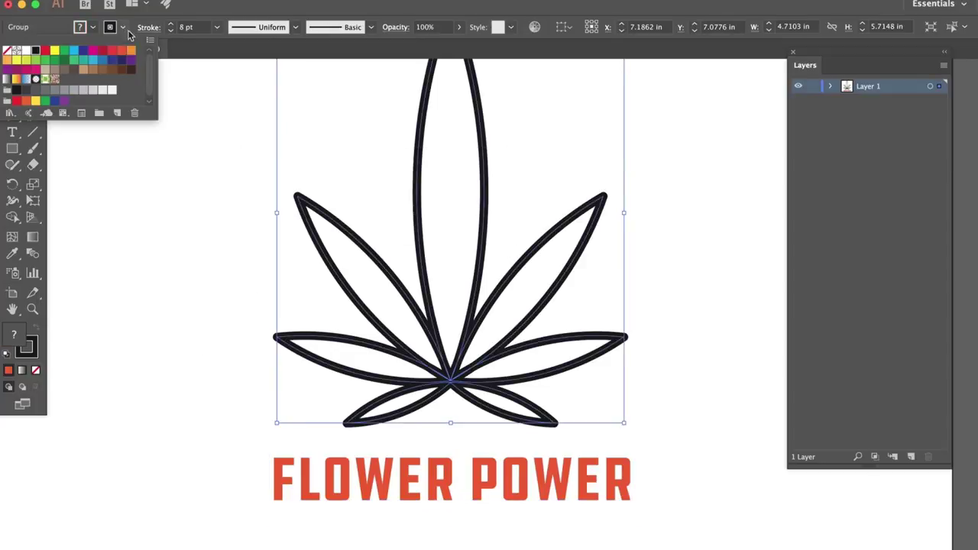
left_click(120, 51)
left_click(677, 198)
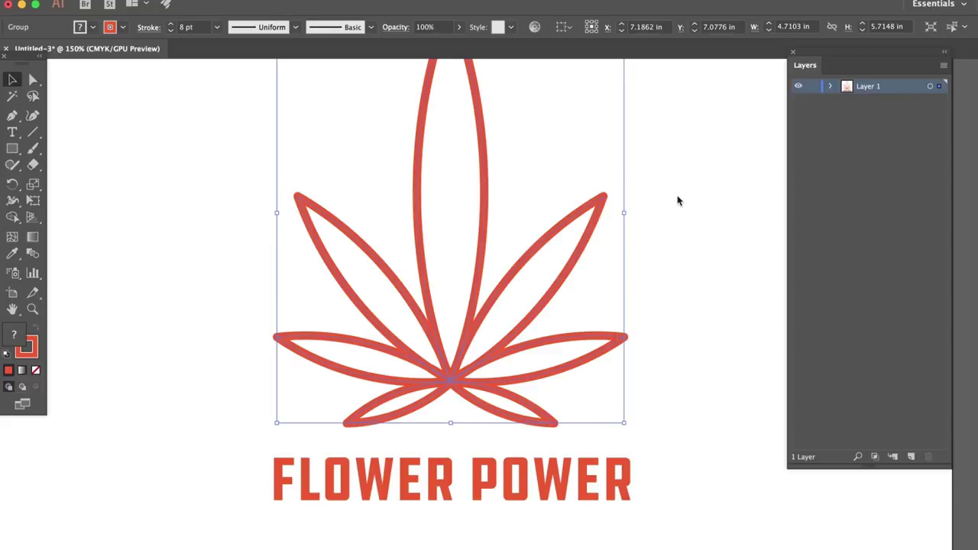
key("super+1")
left_click(677, 204)
key("super+0")
Step: Return the FLOWER POWER text to black and move it straight down to leave room for a stem under the leaves
left_click(538, 470)
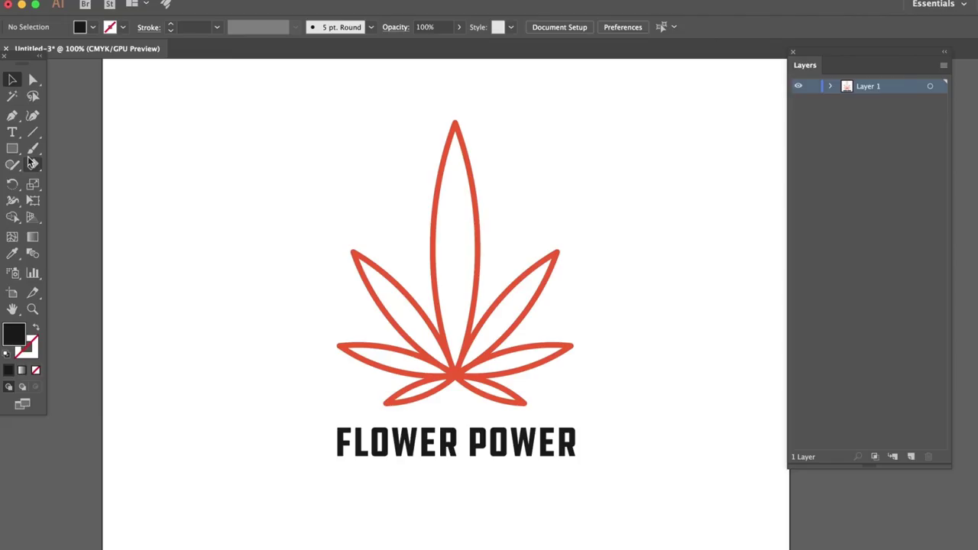
left_click_drag(493, 439, 492, 507)
left_click(576, 456)
left_click_drag(576, 456, 542, 421)
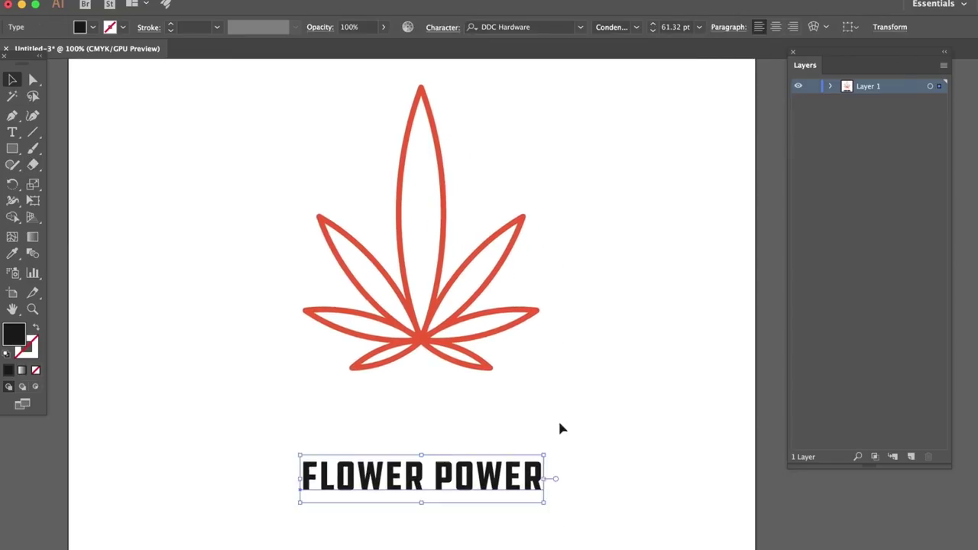
left_click_drag(477, 475, 476, 485)
left_click(291, 362)
Step: Draw a vertical stem about 1.65 in long down from the leaves' meeting point and copy the leaves' 8 pt orange-red stroke onto it
key("backslash")
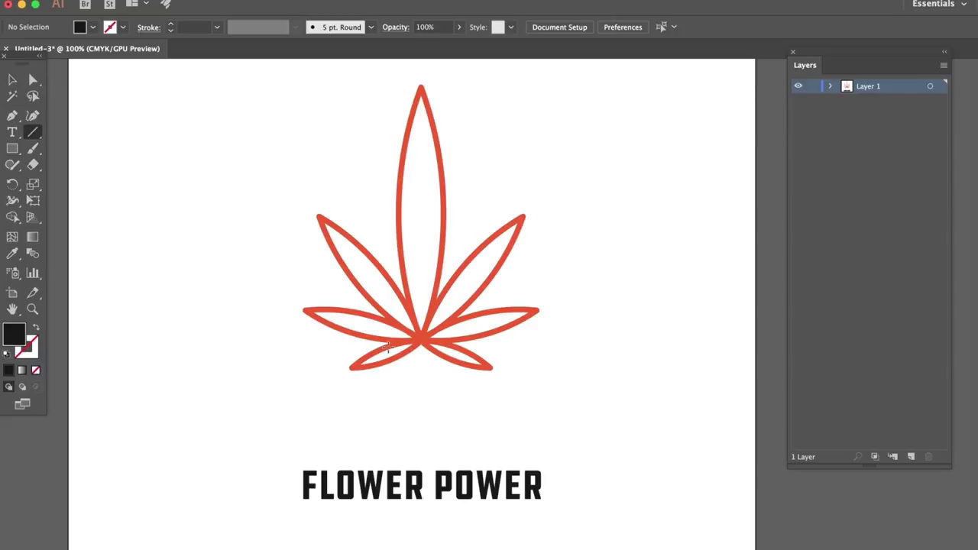
left_click_drag(419, 341, 419, 422)
key("i")
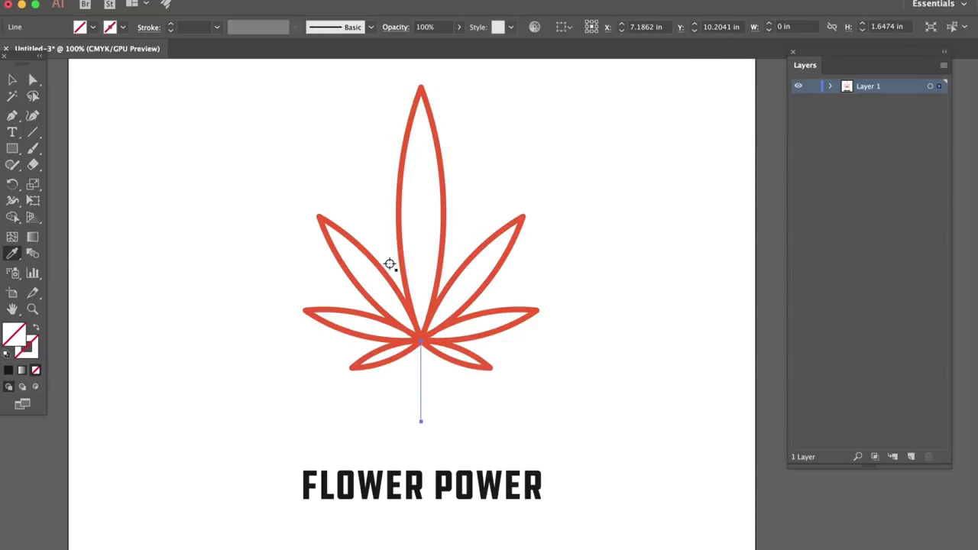
left_click(400, 261)
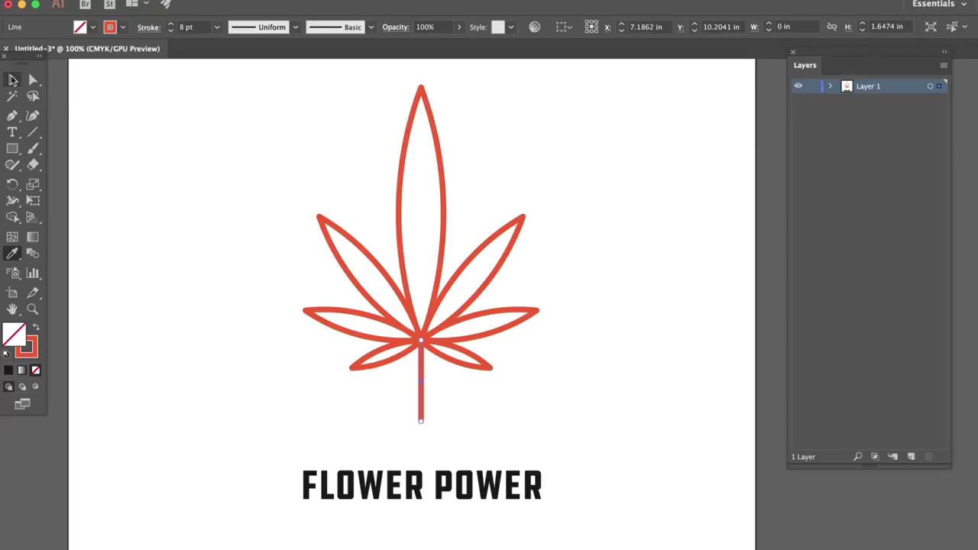
Step: Give the stem line's stroke round caps
left_click(12, 80)
left_click(182, 136)
left_click(422, 376)
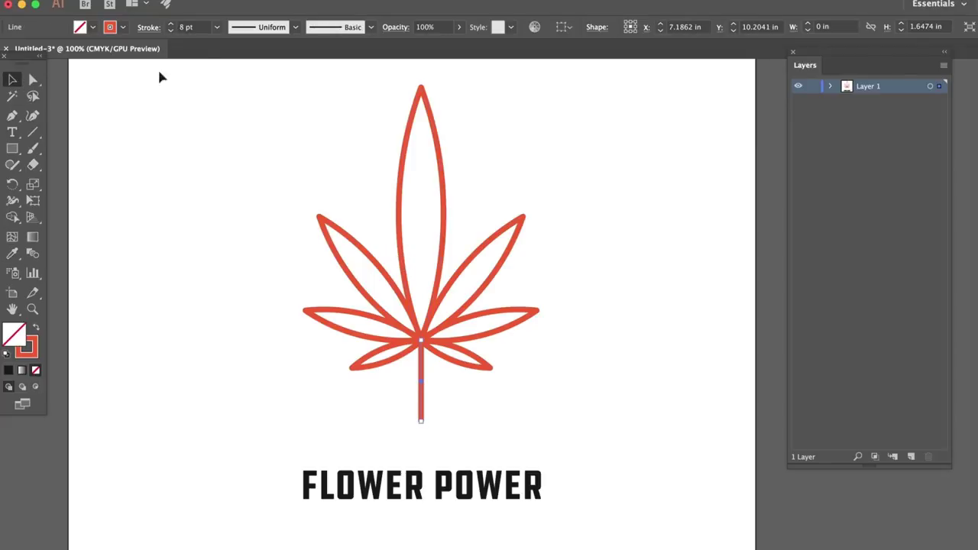
key("super+plus")
key("super+plus")
key("super+plus")
left_click_drag(317, 312, 265, 214)
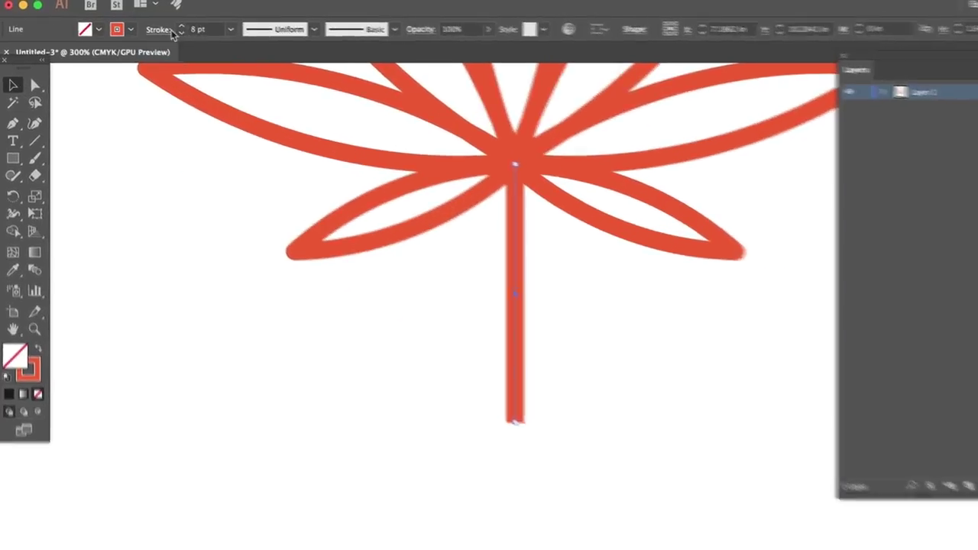
left_click(143, 29)
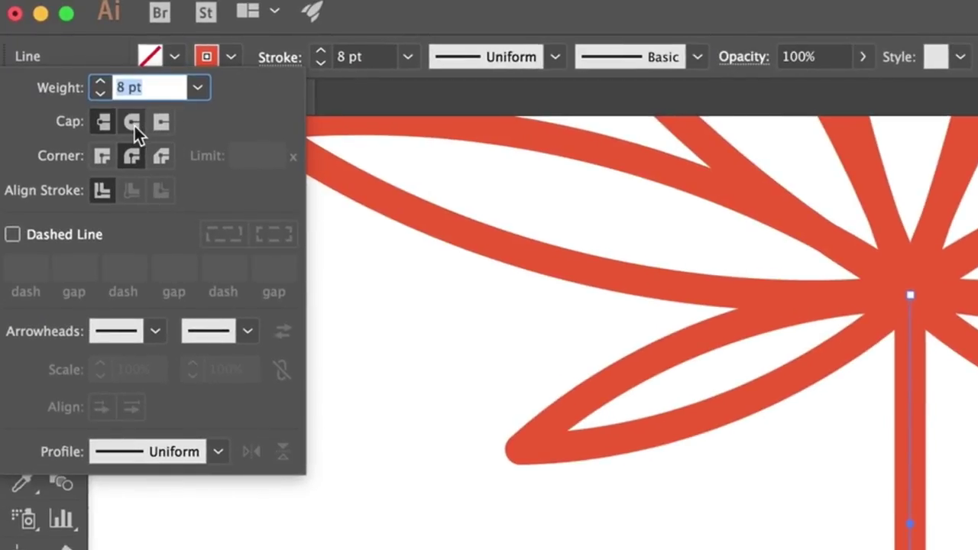
left_click(133, 123)
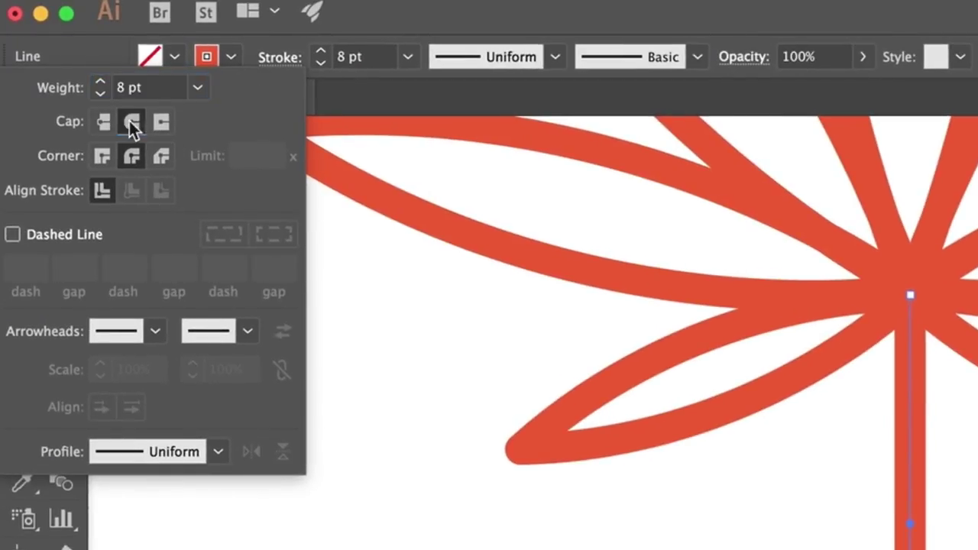
left_click(787, 519)
key("super+minus")
key("super+minus")
left_click(665, 409)
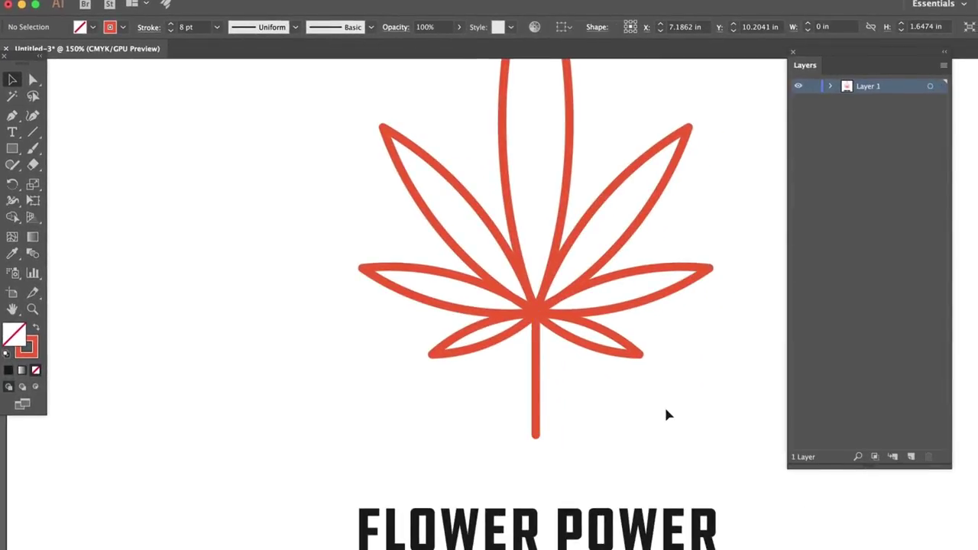
Step: Draw a black horizontal 8 pt line about 4.79 in wide and place it across the stem just below the lowest leaves
key("super+minus")
left_click_drag(720, 388, 661, 409)
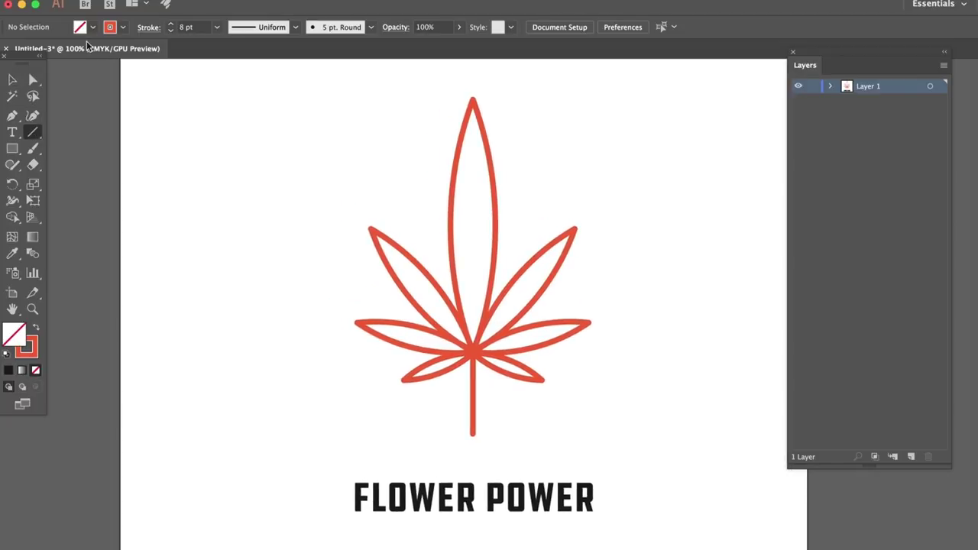
left_click(122, 27)
left_click(35, 50)
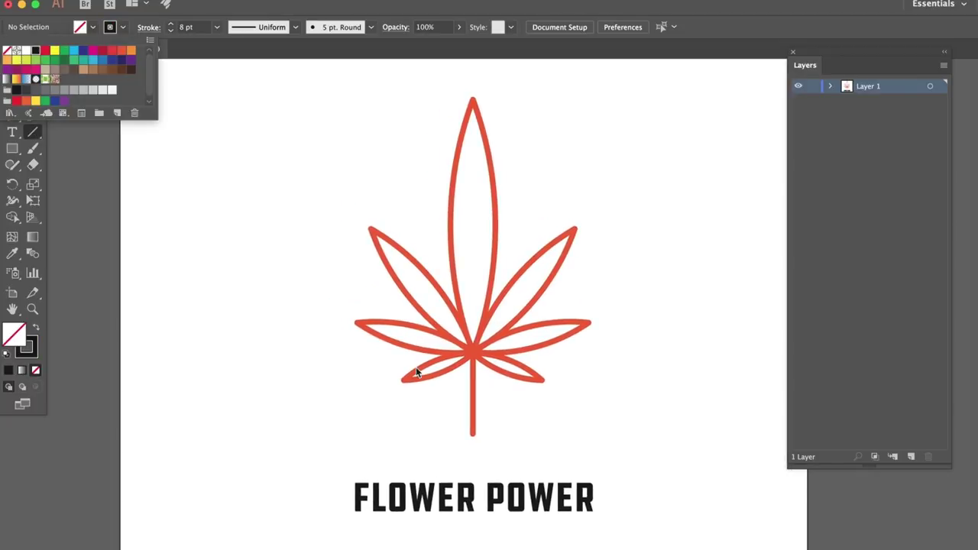
key("Escape")
left_click_drag(357, 367, 593, 421)
left_click(12, 79)
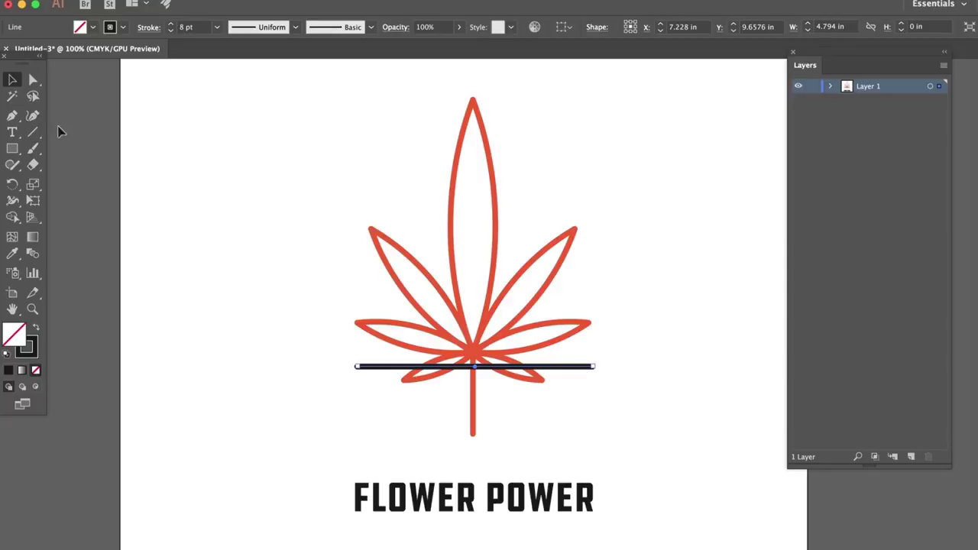
left_click_drag(564, 369, 563, 402)
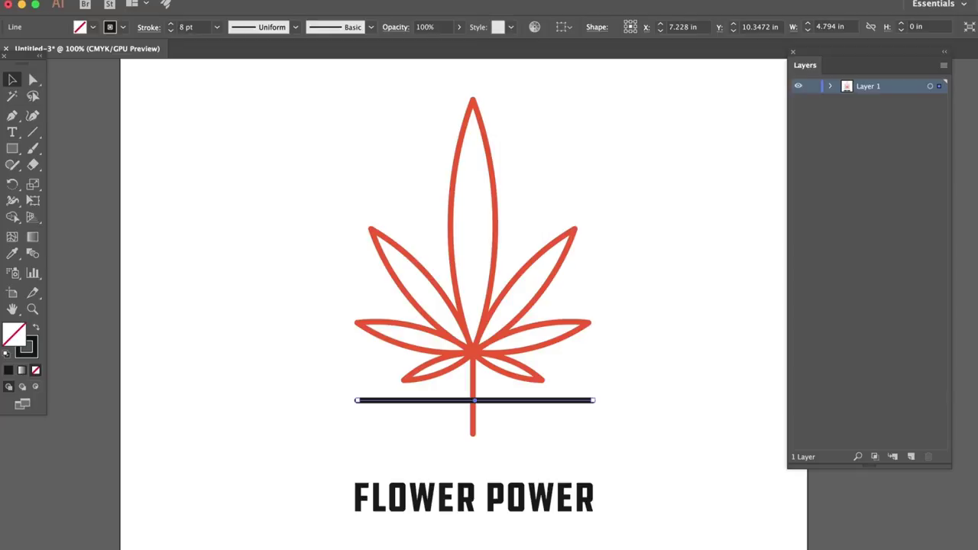
Step: Apply a Zig Zag effect to the horizontal line with 0.1 in absolute size, 9 ridges per segment and smooth points
left_click(252, 0)
mouse_move(295, 0)
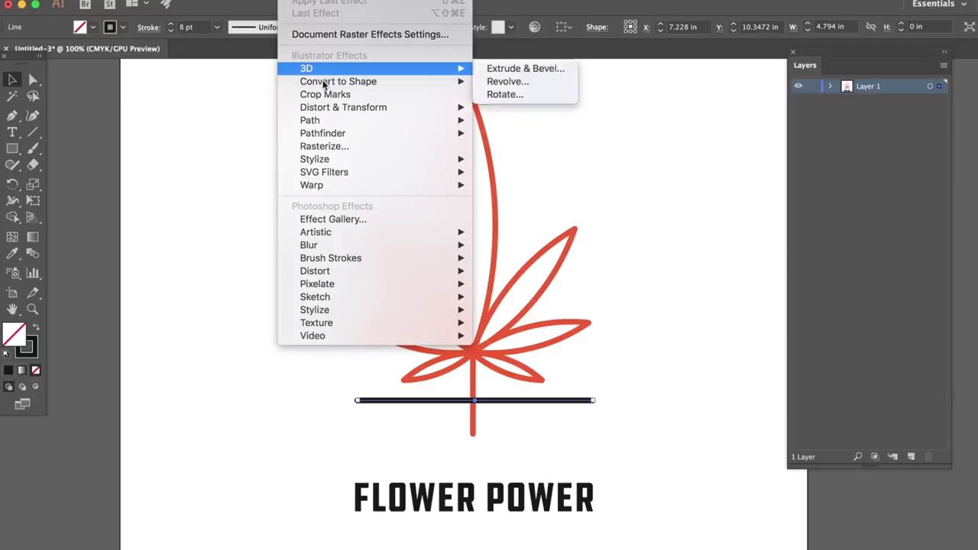
mouse_move(321, 109)
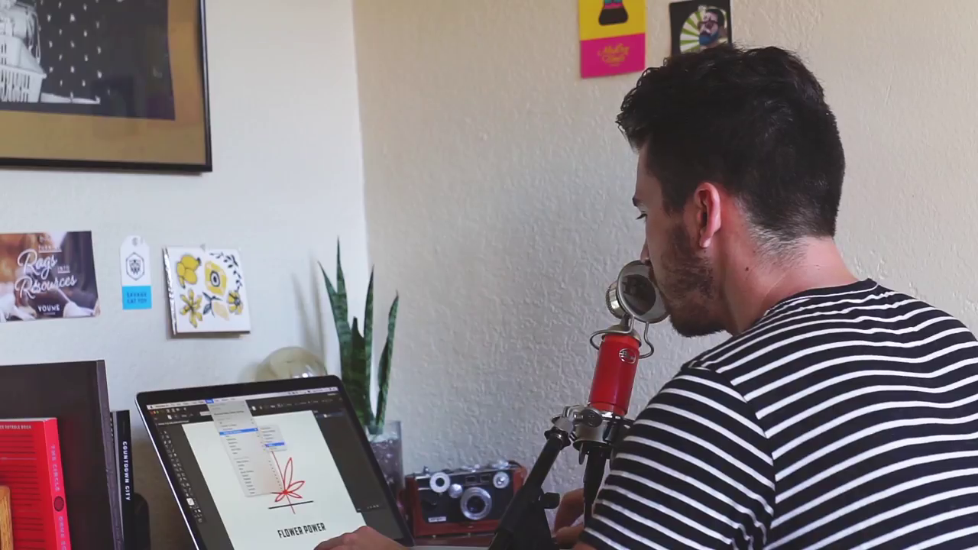
left_click(274, 445)
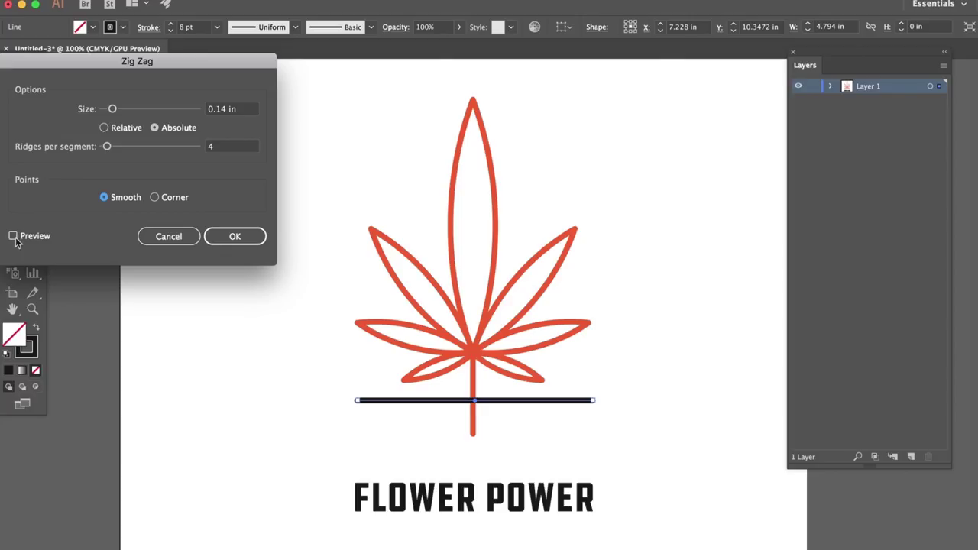
left_click(13, 237)
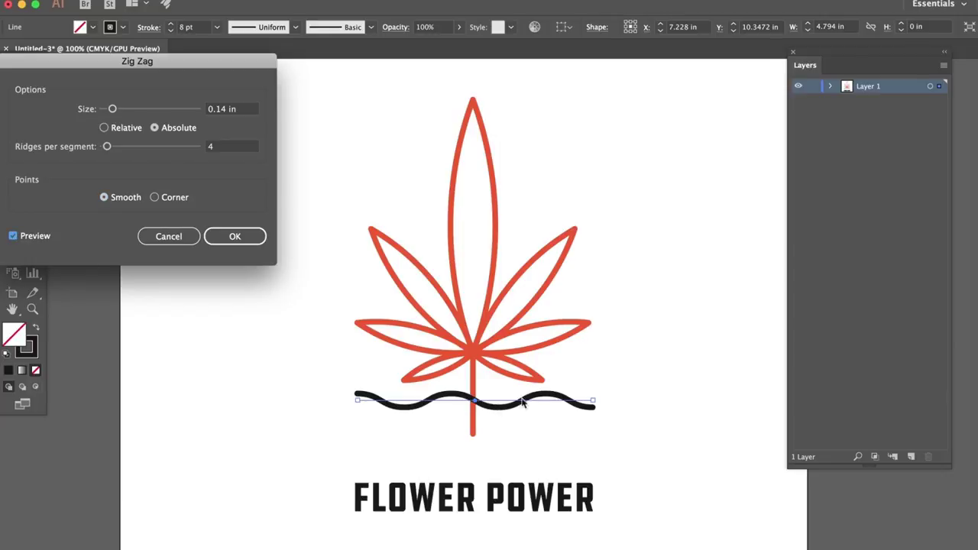
left_click_drag(114, 112, 109, 149)
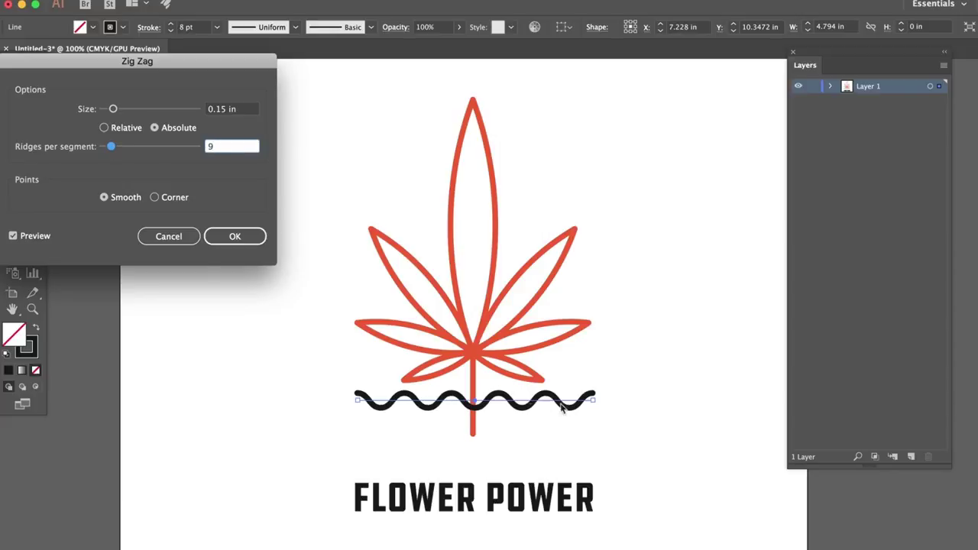
left_click_drag(110, 112, 109, 112)
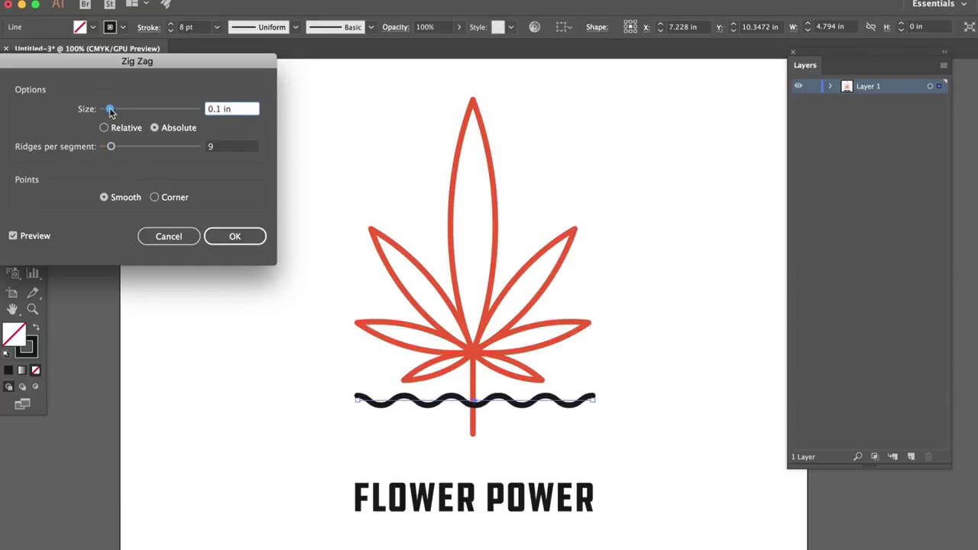
left_click(234, 236)
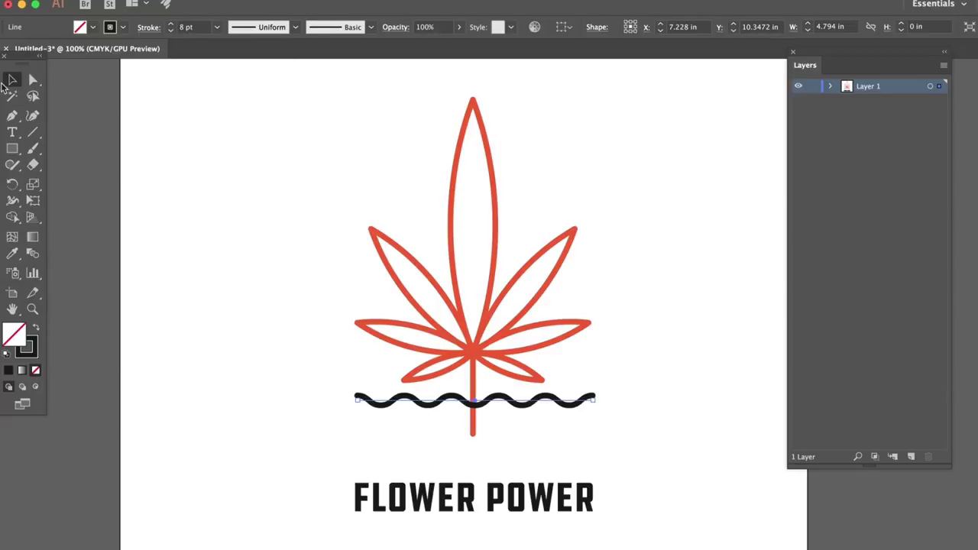
Step: Nudge the wavy line slightly left to center it on the stem
key("super+equal")
key("super+equal")
key("super+equal")
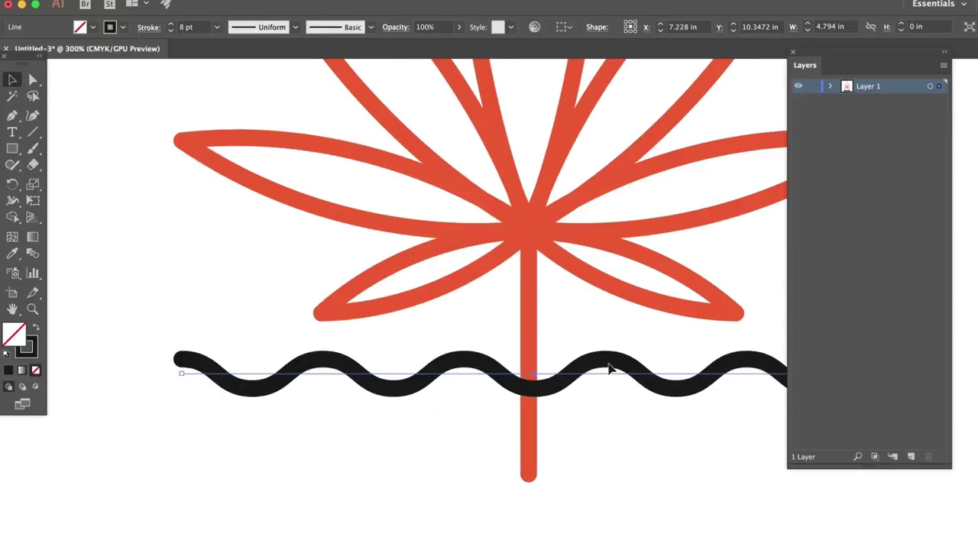
key("Left")
key("Left")
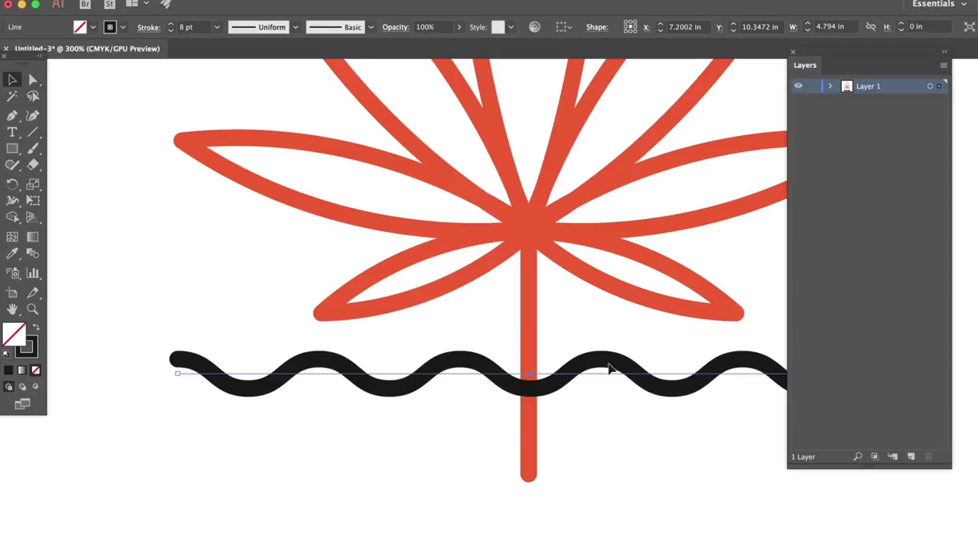
Step: Duplicate the wavy line straight down three times, about 0.41 in apart, to form a stack of four waves above the lettering
key("super+minus")
key("super+minus")
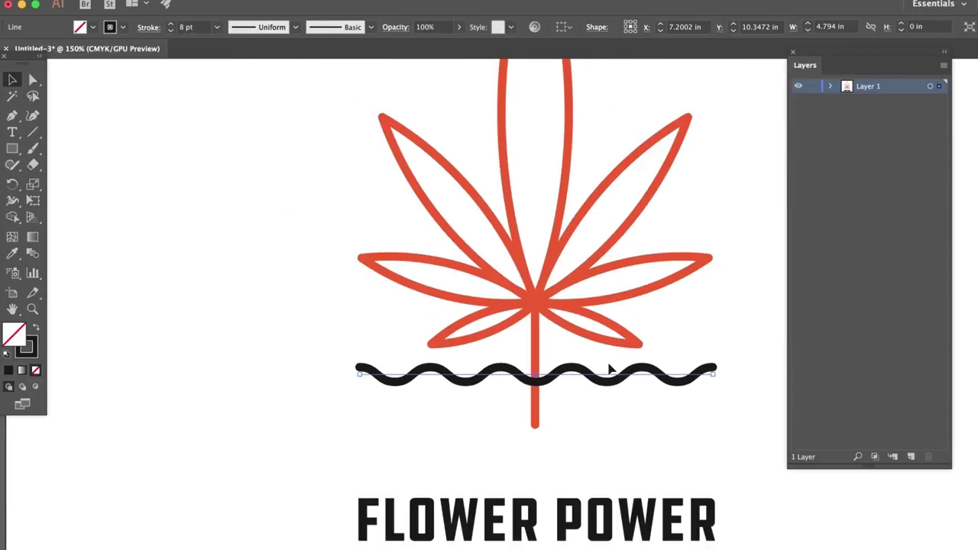
left_click_drag(623, 382, 623, 413)
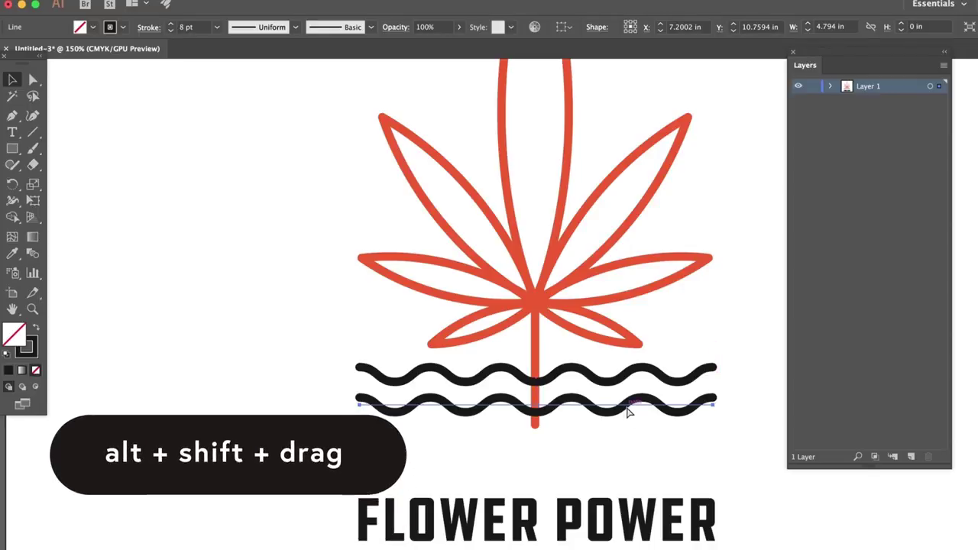
key("super+d")
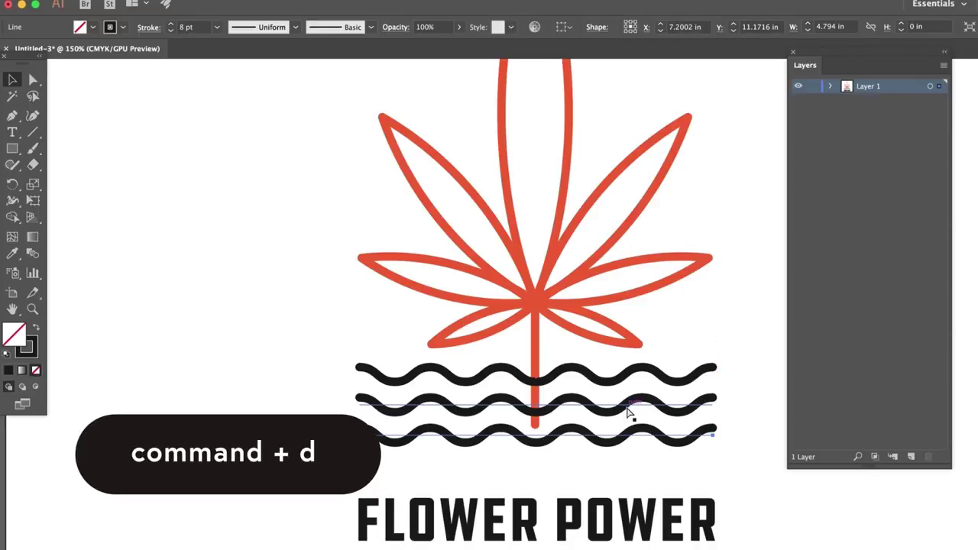
key("super+d")
left_click_drag(618, 395, 560, 371)
left_click(727, 366)
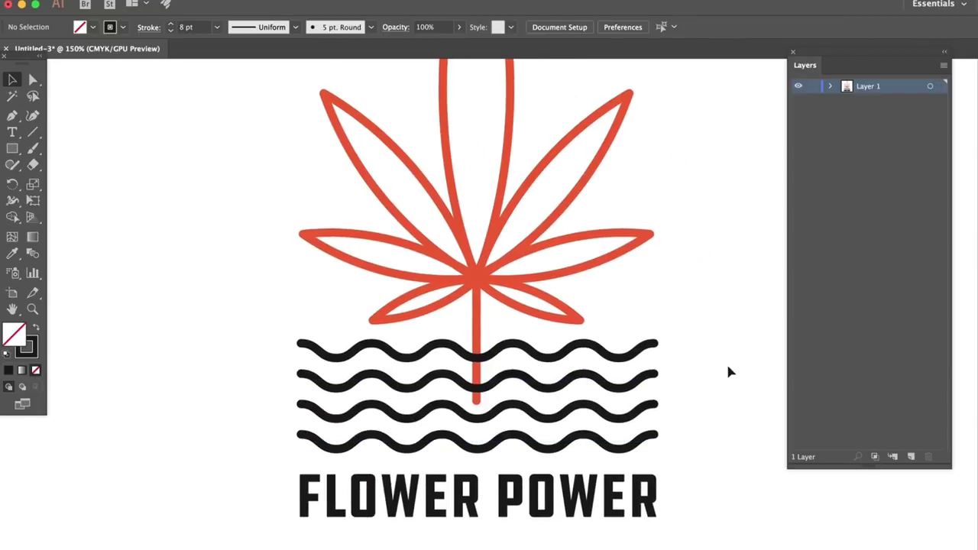
Step: Fill the FLOWER POWER lettering with the orange-red swatch that matches the leaf
key("super+1")
left_click(569, 459)
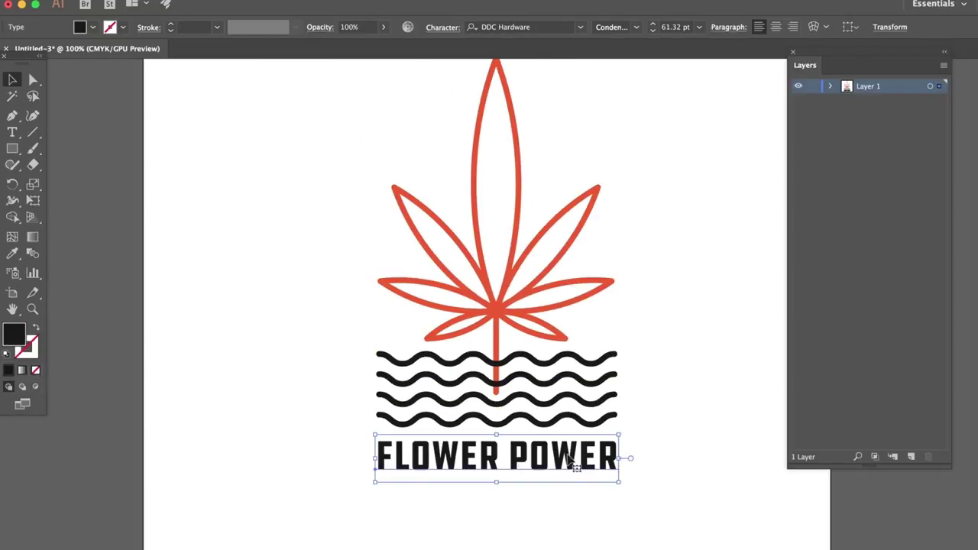
left_click(93, 27)
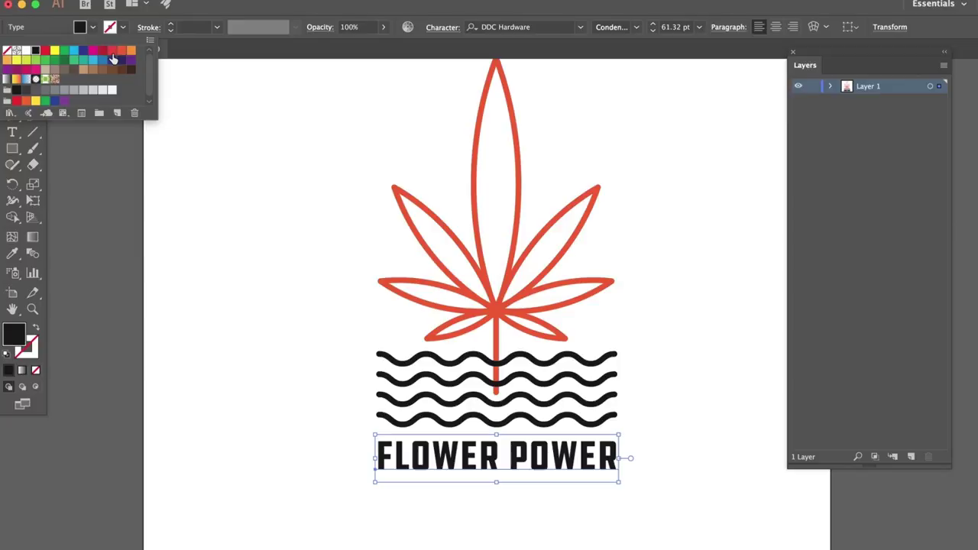
left_click(120, 52)
left_click(650, 174)
left_click(670, 168)
left_click_drag(677, 162, 652, 185)
scroll(580, 182, "up", 2)
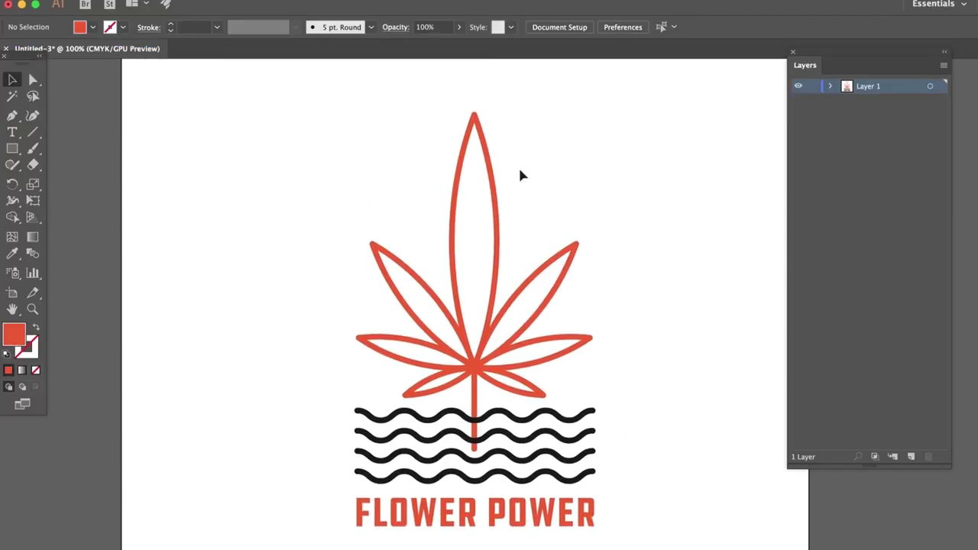
Step: Isolate the leaf group, scale the tall central leaf down proportionally and nudge it down to meet the other leaves at the stem
left_click(498, 171)
double_click(487, 158)
left_click(489, 158)
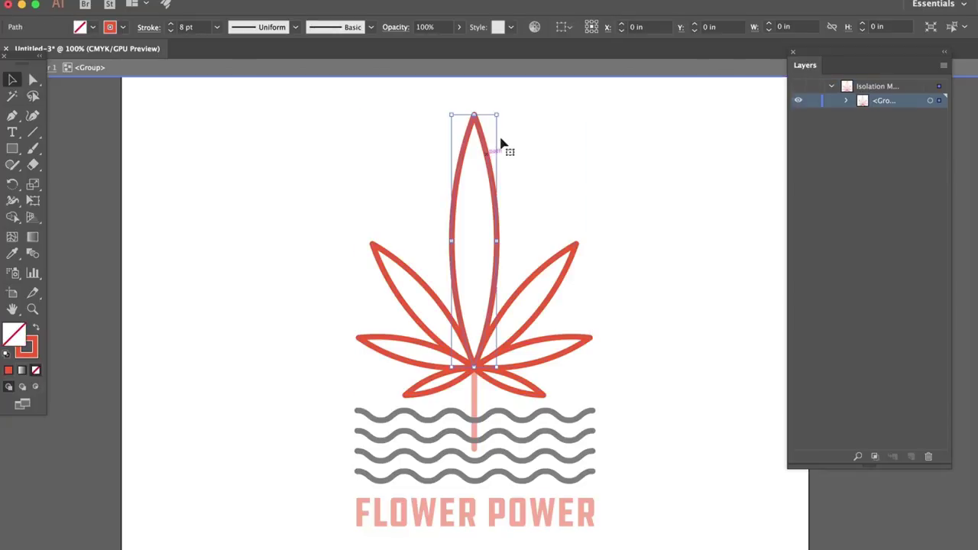
left_click_drag(499, 115, 494, 130)
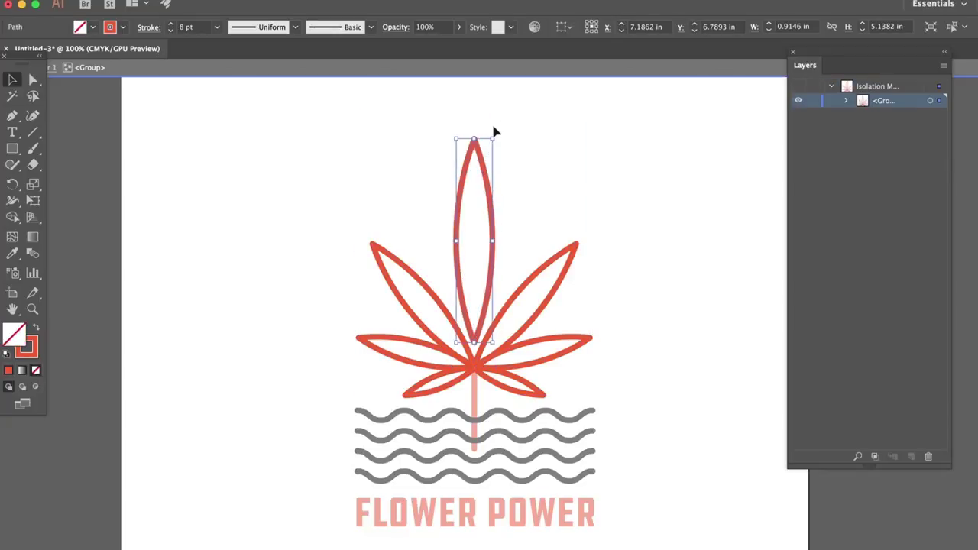
key("Down")
key("Down")
key("Down")
key("Down")
key("Down")
key("Down")
key("Down")
key("Down")
key("Down")
key("Down")
key("Down")
key("Down")
key("Down")
key("Down")
key("Down")
key("Down")
key("Down")
key("Down")
key("Down")
key("Down")
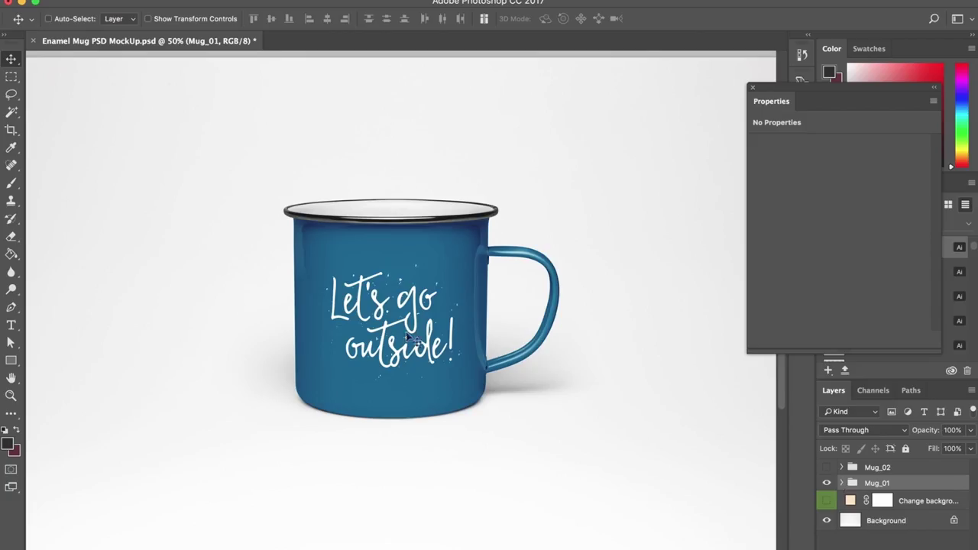
Step: Switch to Photoshop's enamel mug mockup and open the contents of the "Your design here" smart object in Mug_01
right_click(428, 353)
left_click(436, 350)
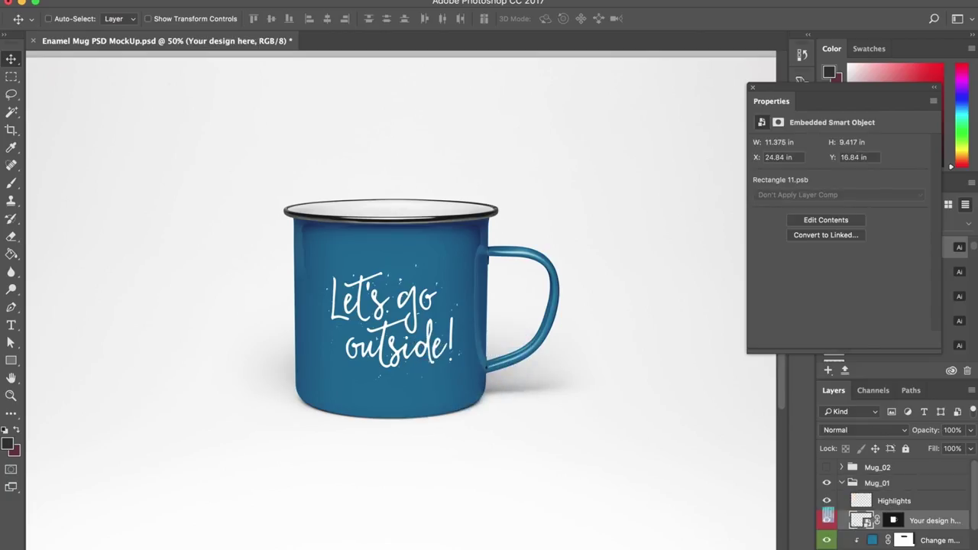
double_click(504, 353)
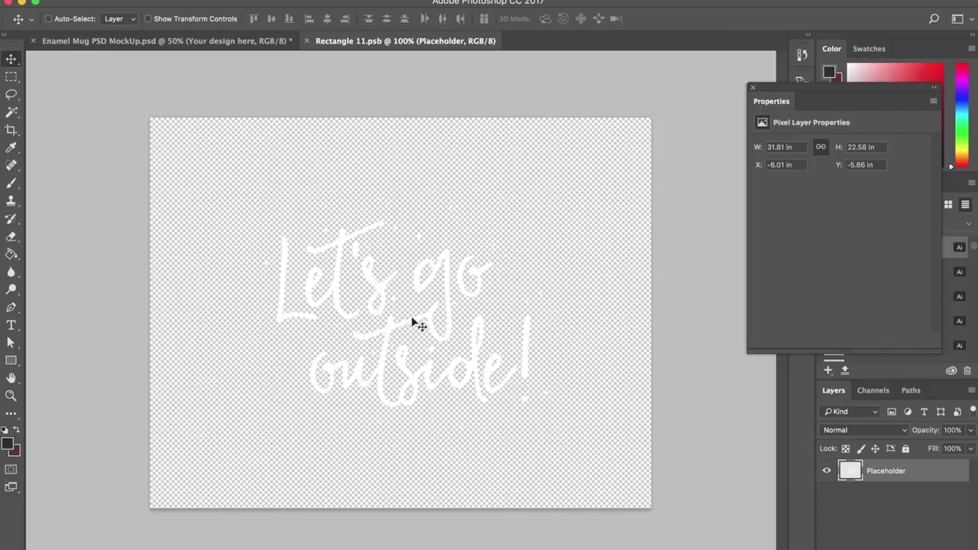
Step: Add an empty layer to the smart object document and delete the Placeholder layer with the sample lettering
left_click(950, 549)
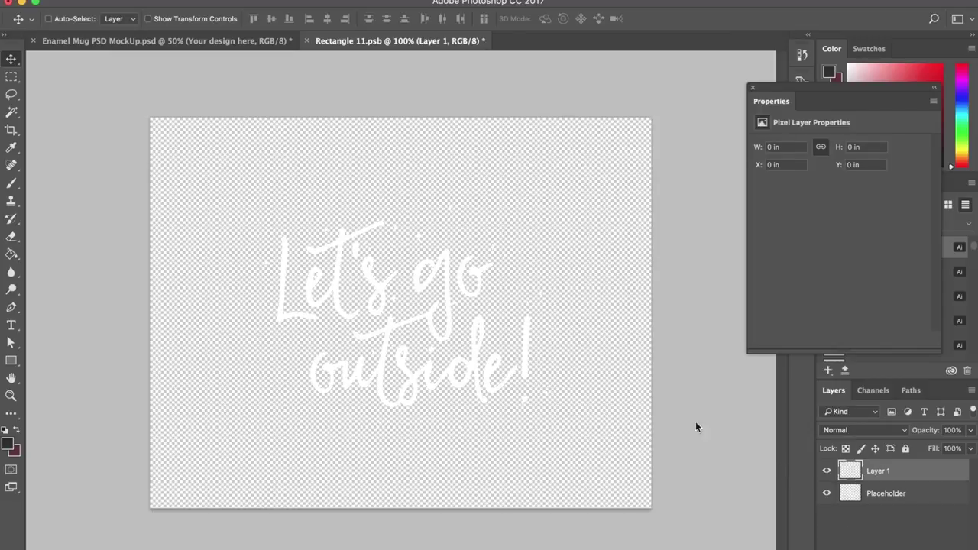
left_click(864, 493)
key("Delete")
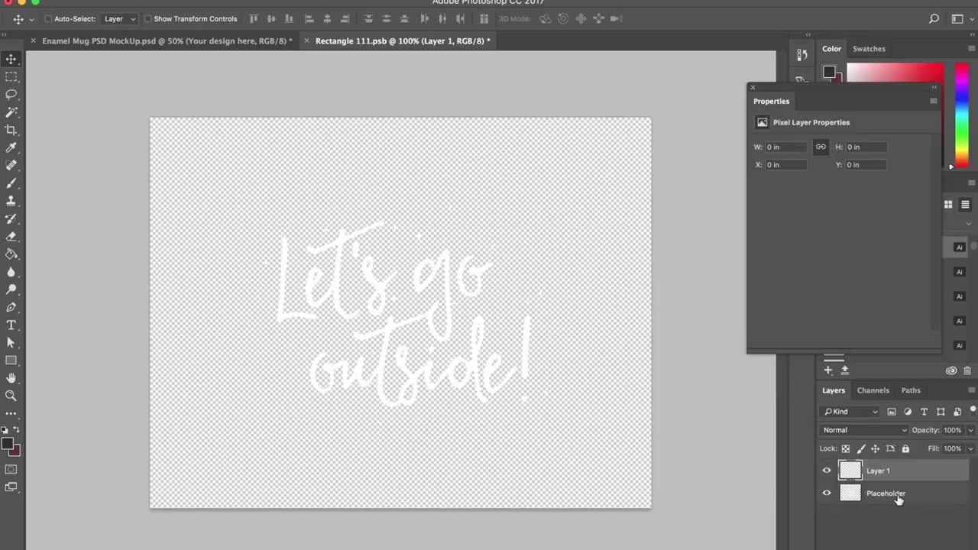
key("ctrl+e")
key("super+a")
key("Delete")
Step: Paste the leaf artwork as a Smart Object and scale it to about 5.75 × 8.9 in, centered on the canvas
key("super+v")
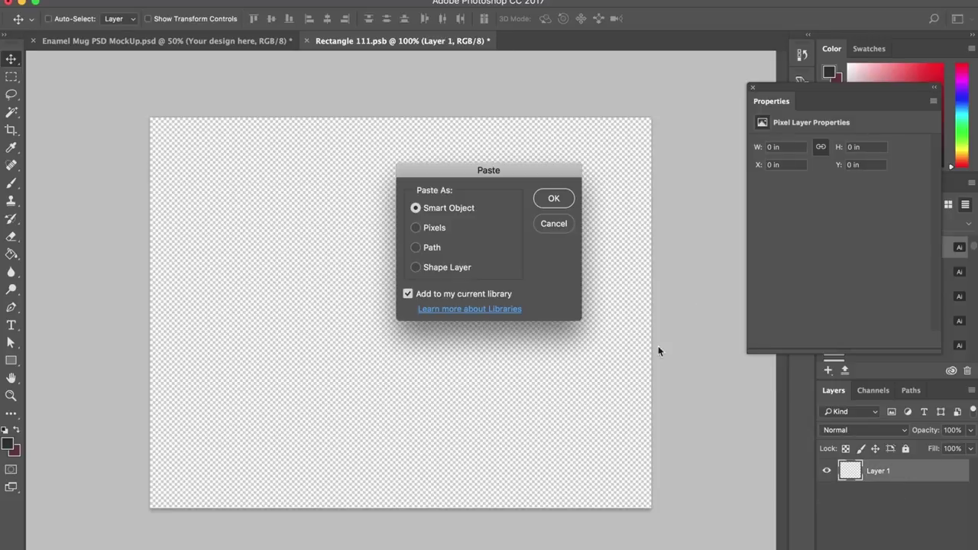
left_click(545, 198)
left_click_drag(468, 219, 472, 200)
key("Return")
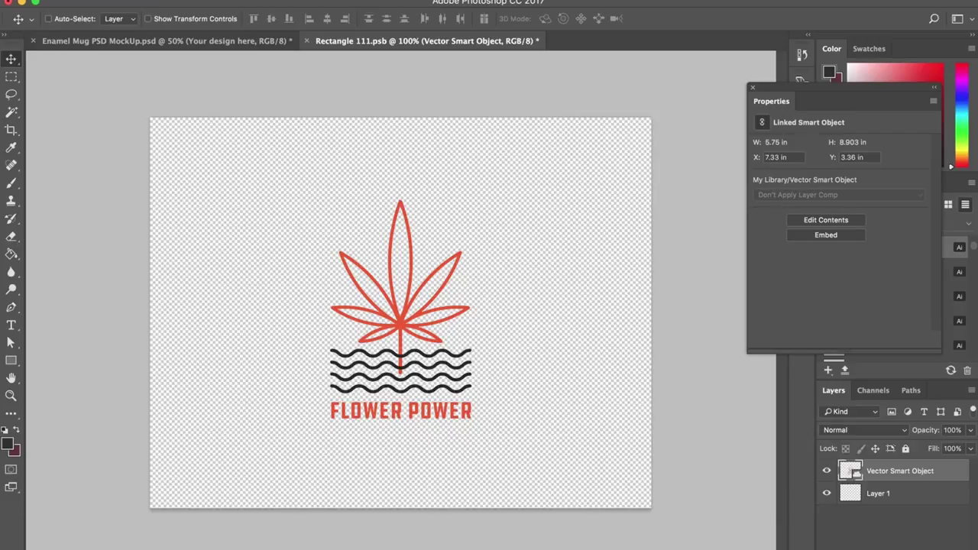
Step: Save the smart object document with the pasted artwork and return to the mug mockup
left_click(114, 2)
left_click(127, 114)
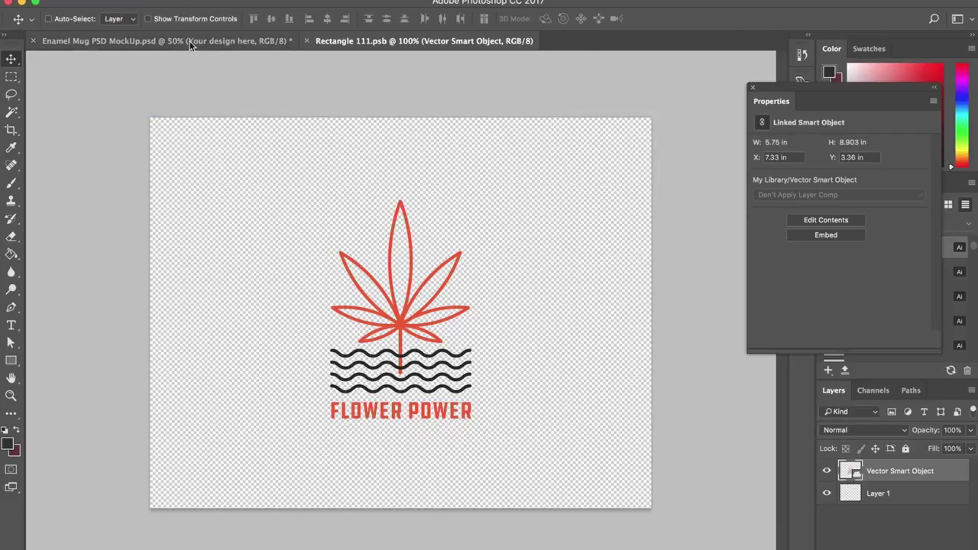
left_click(191, 42)
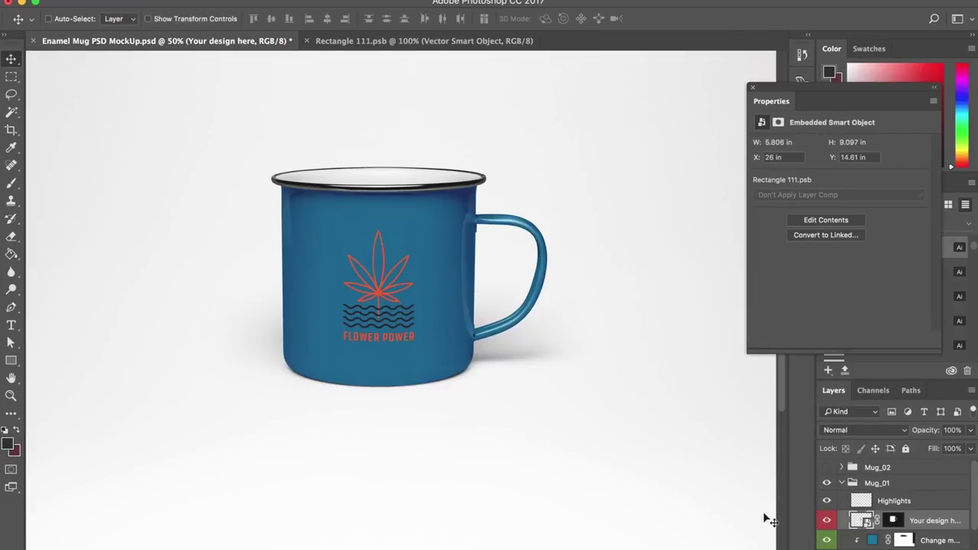
Step: Change the mug color fill layer to off-white f3f3e4
double_click(873, 540)
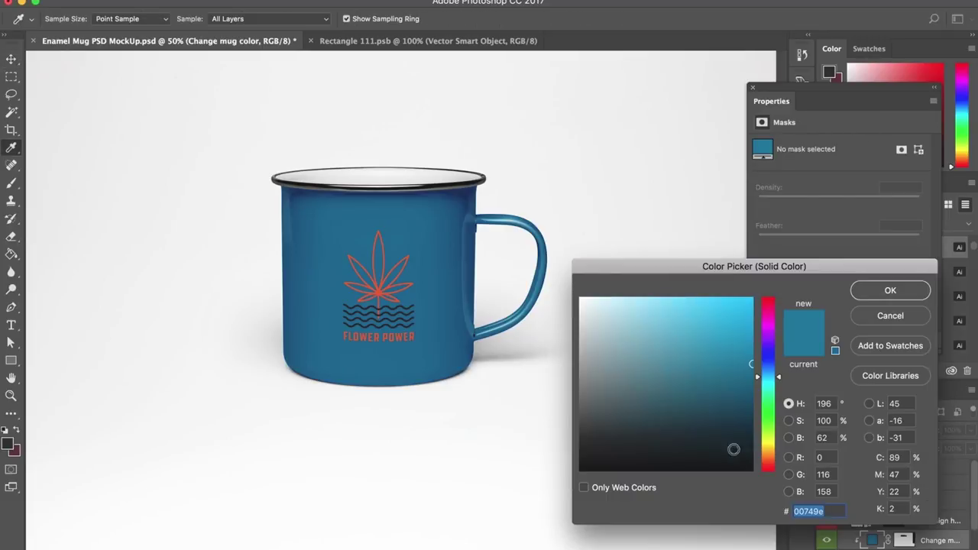
left_click(771, 441)
left_click_drag(640, 325, 590, 306)
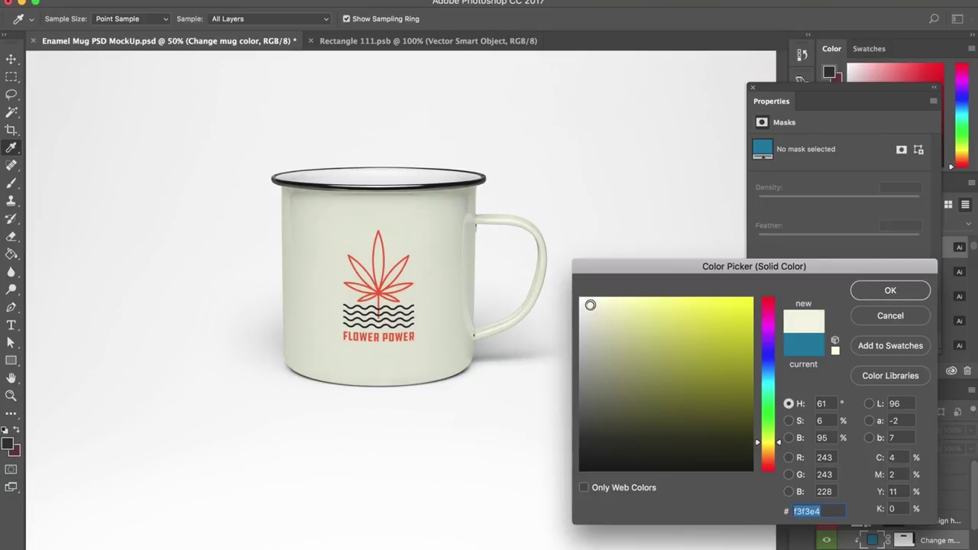
left_click(869, 293)
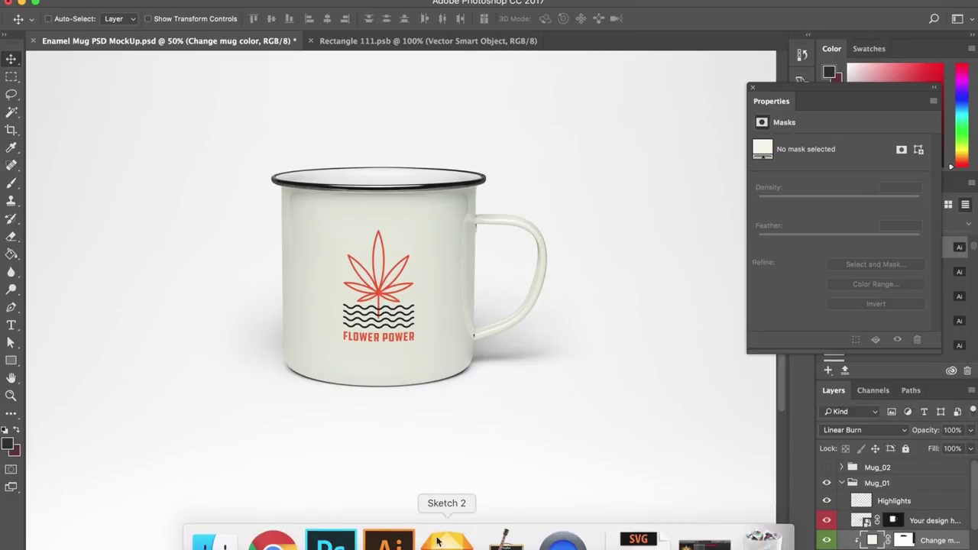
Step: Reopen the Rectangle 111.psb document and enlarge the leaf artwork from its center to about 6.21 × 9.61 in
left_click(385, 42)
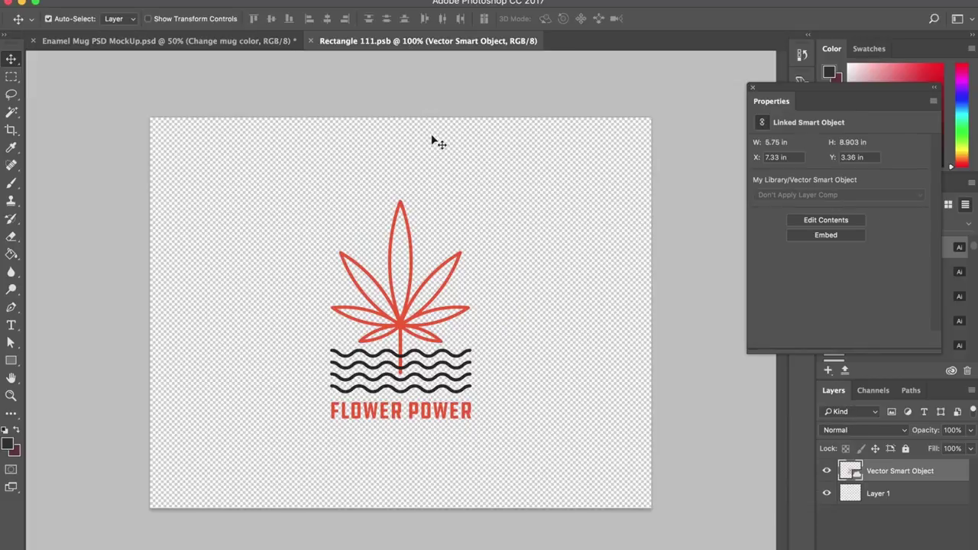
key("ctrl+t")
left_click_drag(474, 197, 483, 198)
key("Return")
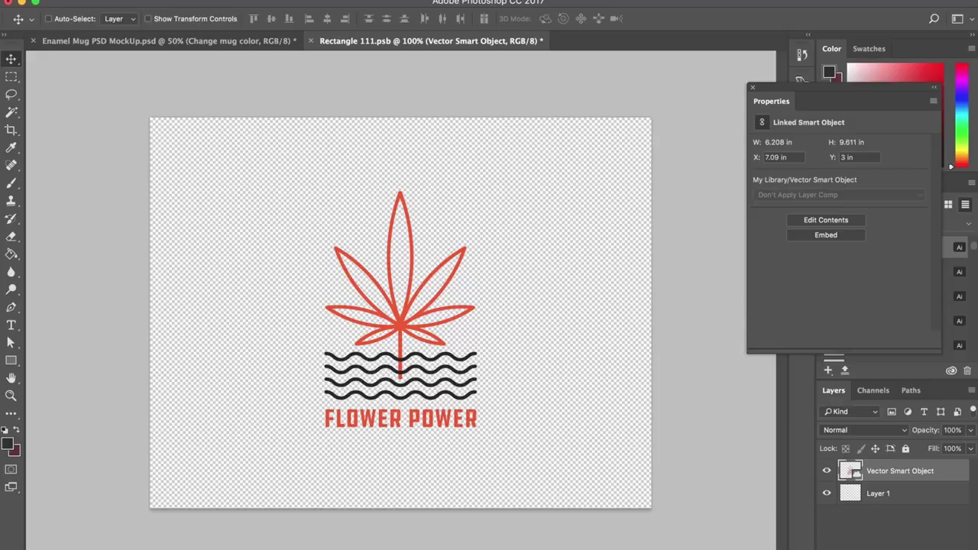
Step: Save the enlarged artwork in the smart object document and switch back to the mug mockup
left_click(122, 1)
left_click(145, 111)
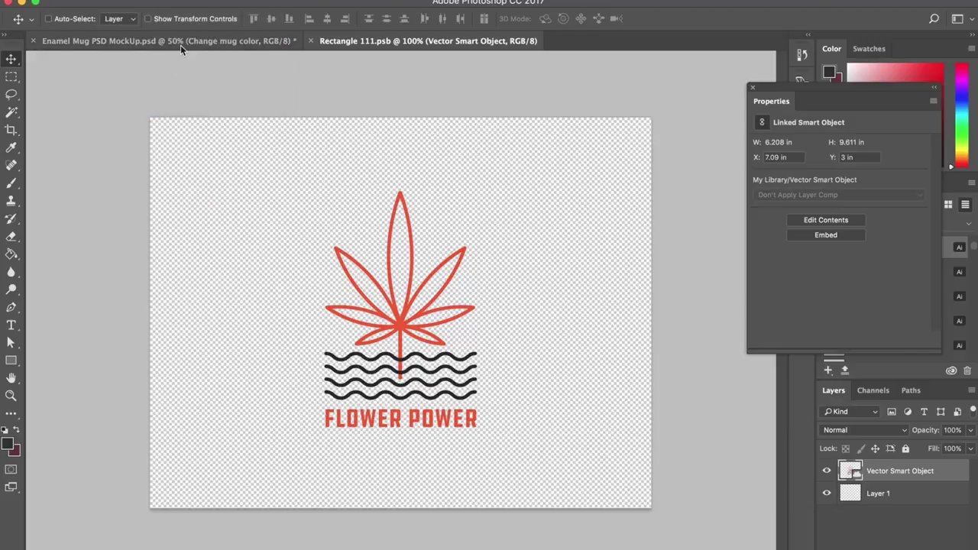
left_click(180, 45)
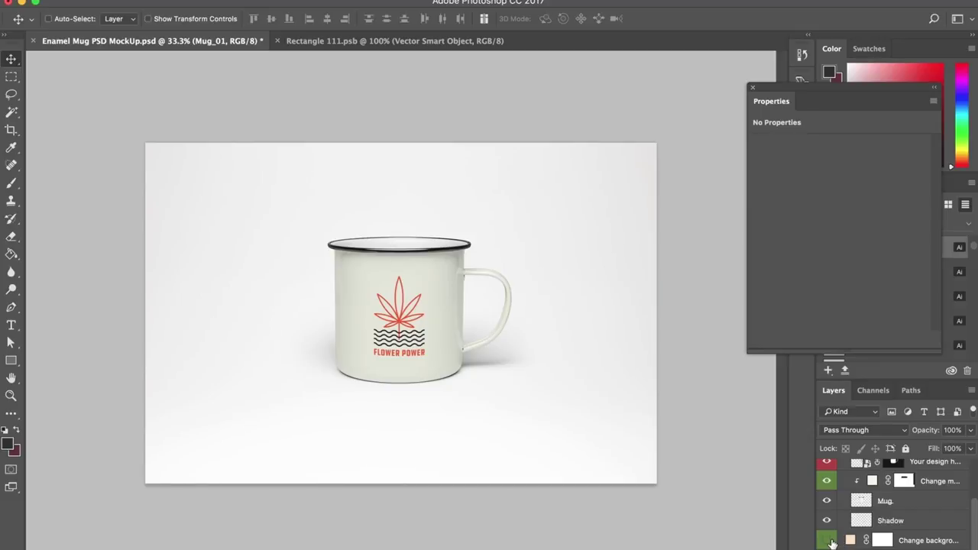
Step: Show the background color fill layer and change its color to a paler peach
left_click(828, 541)
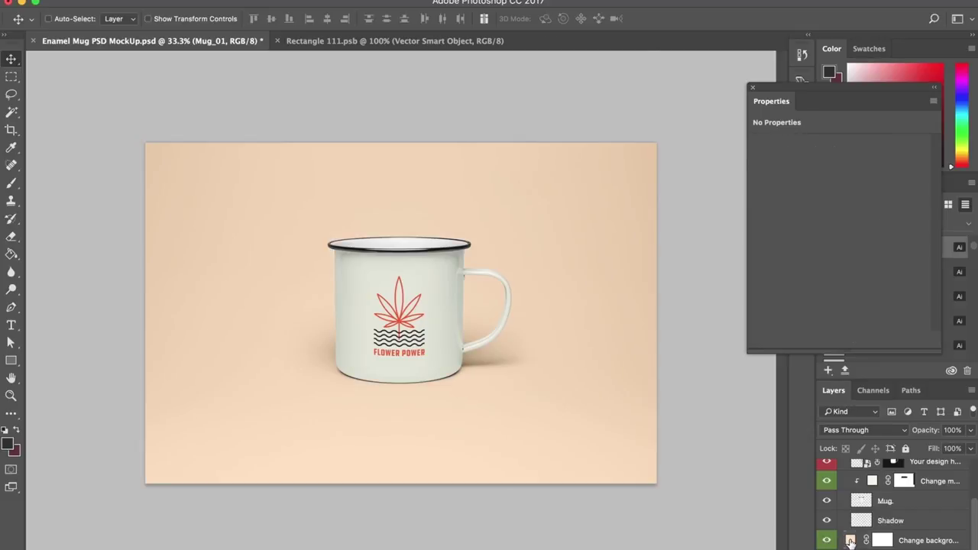
left_click(851, 541)
double_click(850, 541)
left_click_drag(624, 302, 608, 298)
left_click(871, 295)
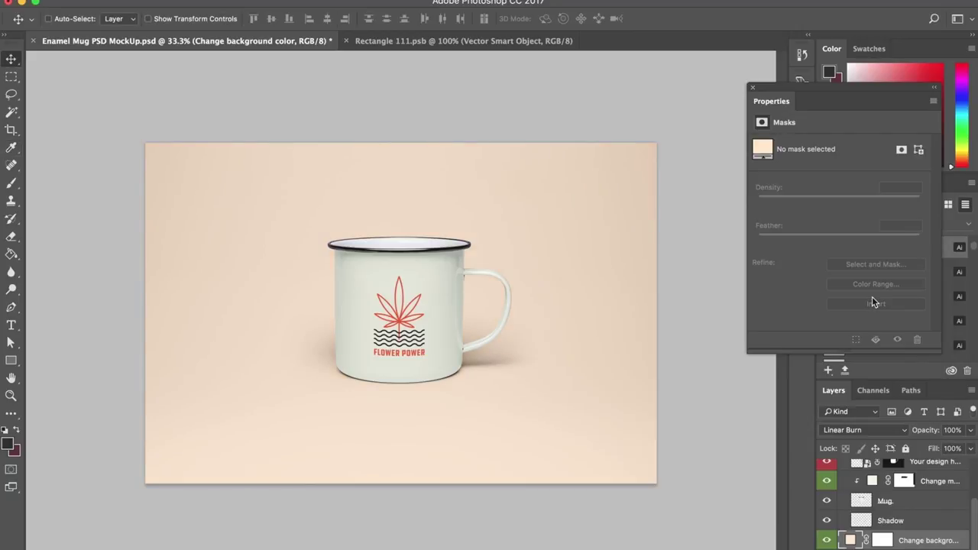
key("super+plus")
key("super+plus")
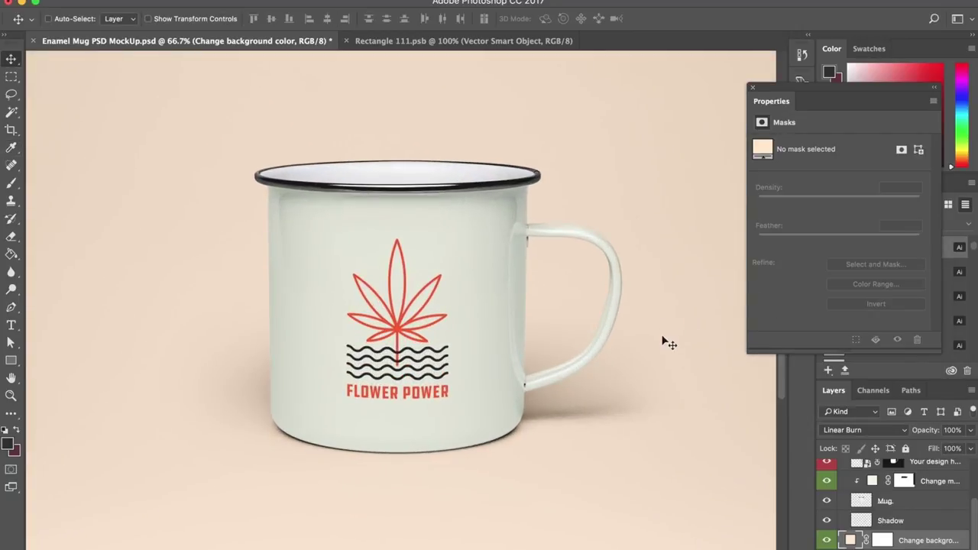